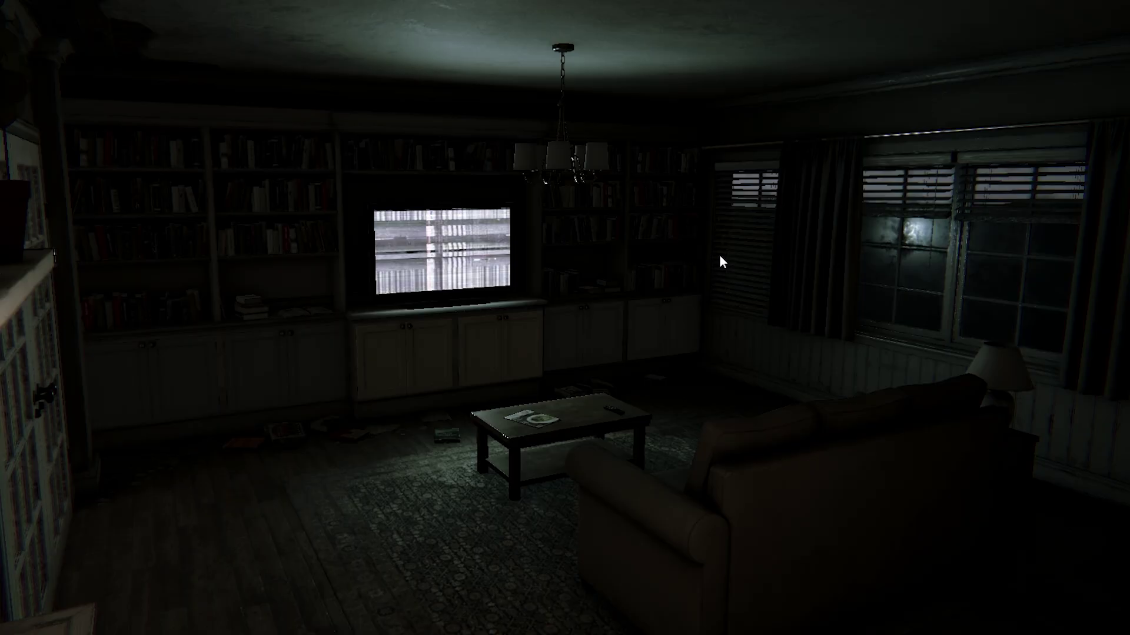
# Create an empty object in the scene and name it Volume.
pyautogui.moveTo(719, 255); pyautogui.dragTo(353, 259, button='right')
pyautogui.moveTo(244, 242); pyautogui.dragTo(654, 268, button='right')
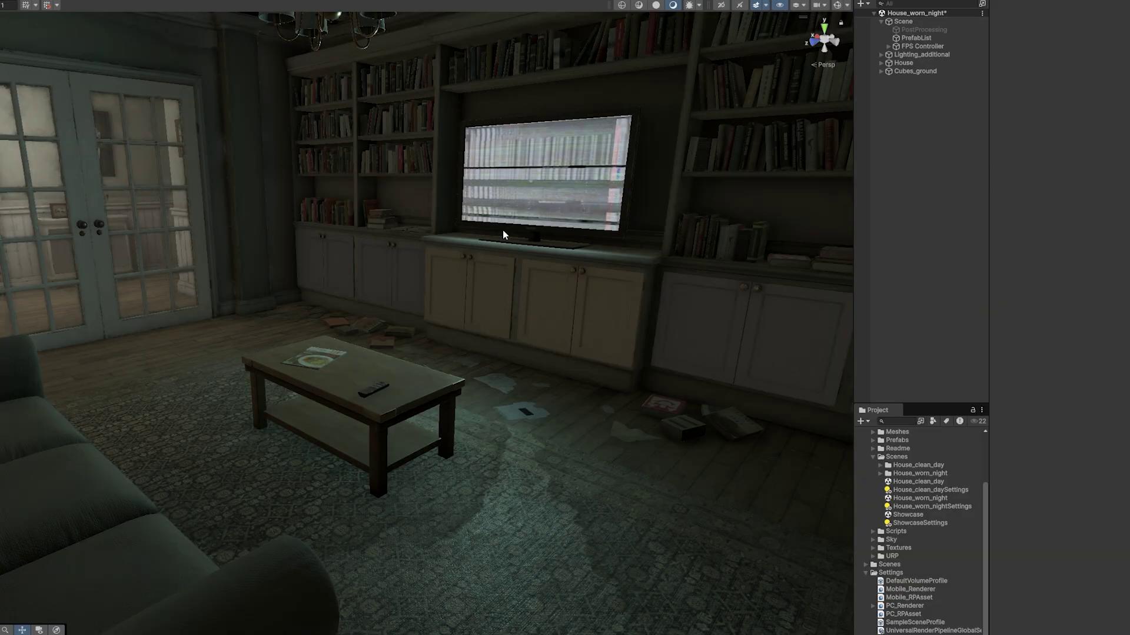
pyautogui.rightClick(905, 23)
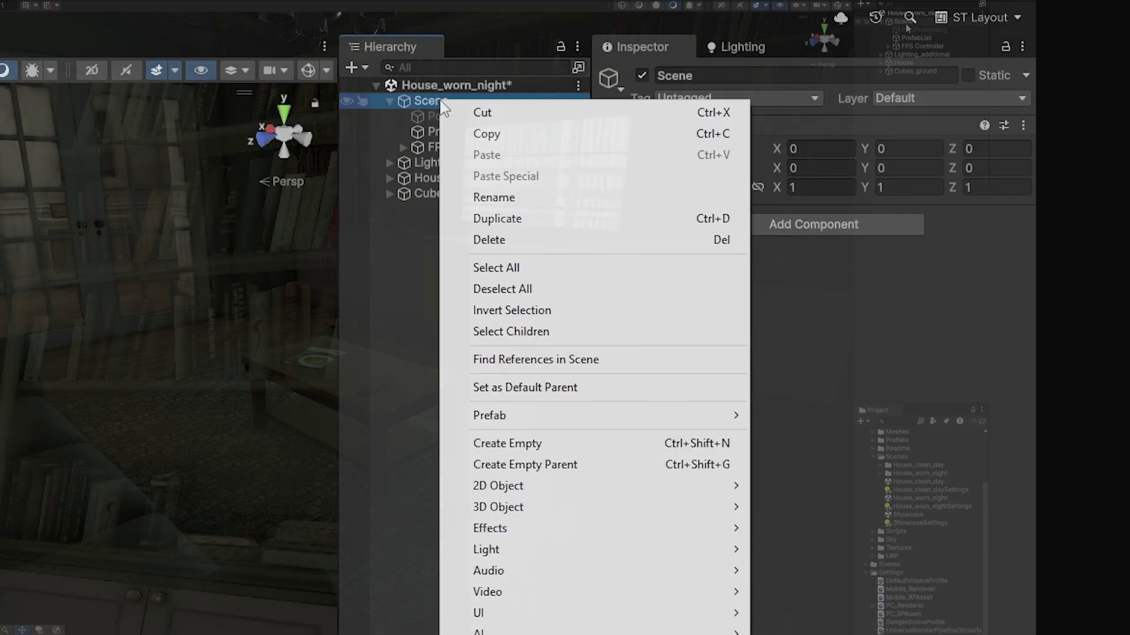
pyautogui.click(556, 445)
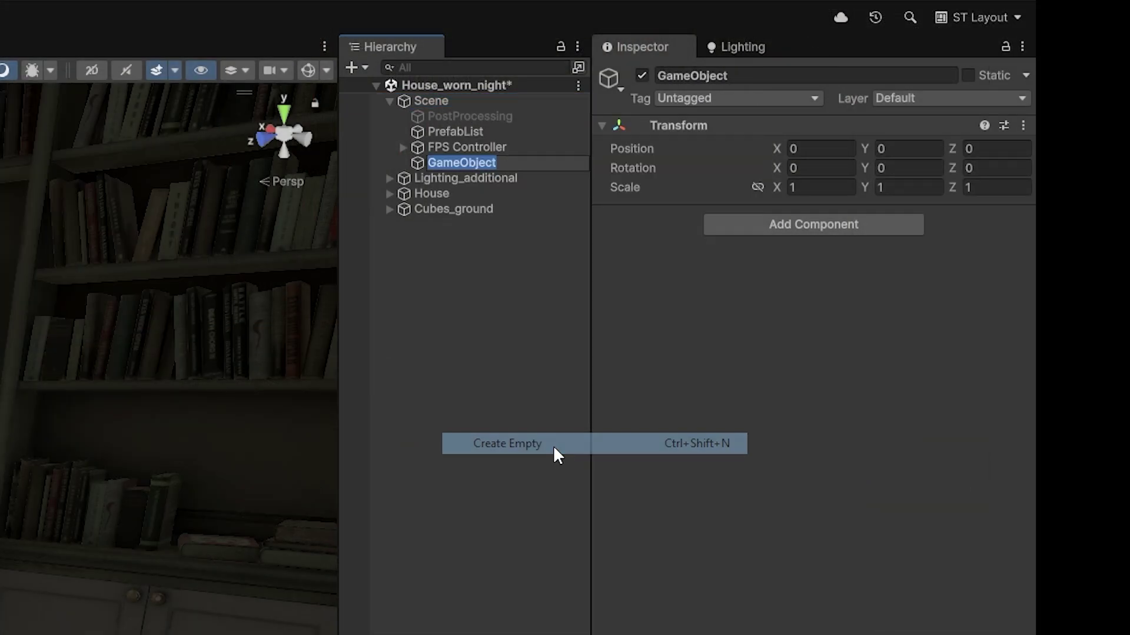
pyautogui.write('V')
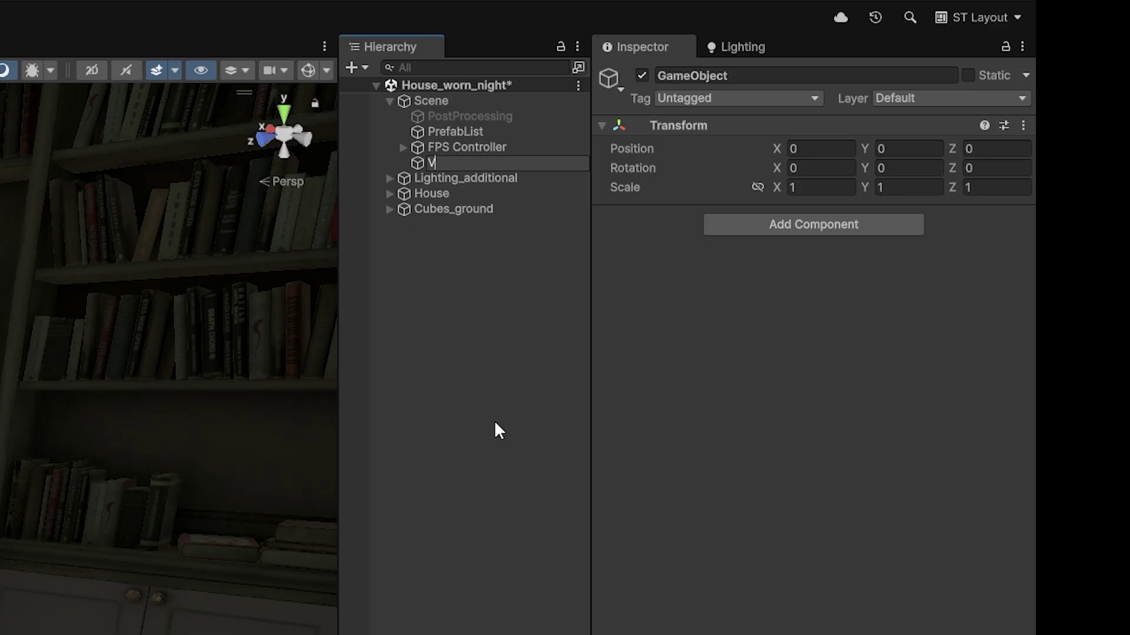
pyautogui.write('olume')
pyautogui.press('Return')
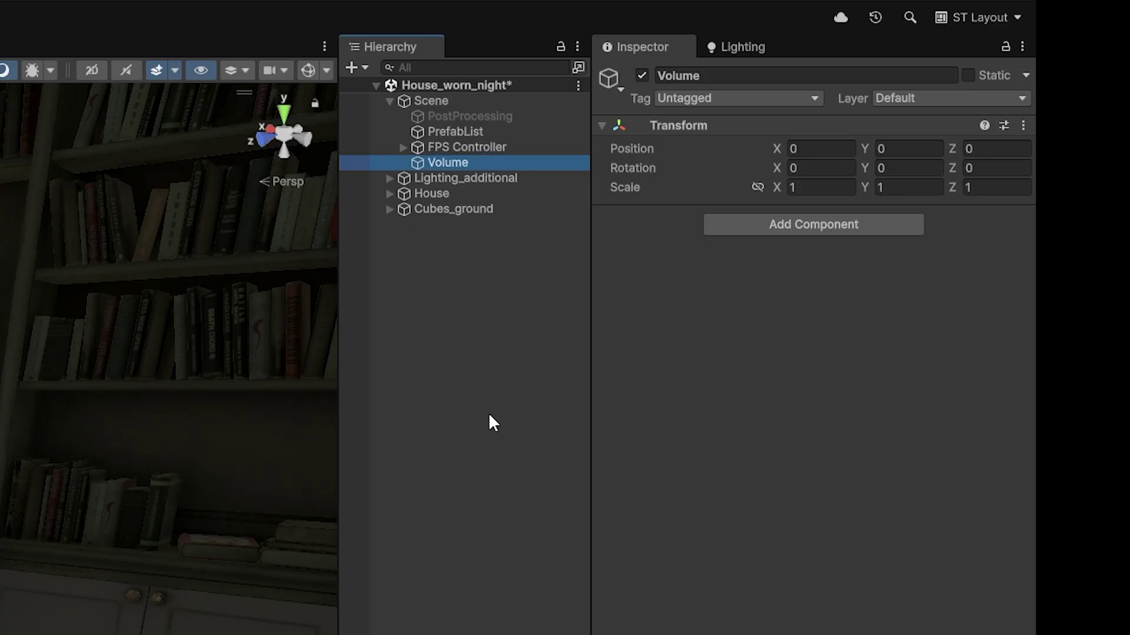
# Give it a Global Volume component with a new profile named Tutorial PP.
pyautogui.click(800, 224)
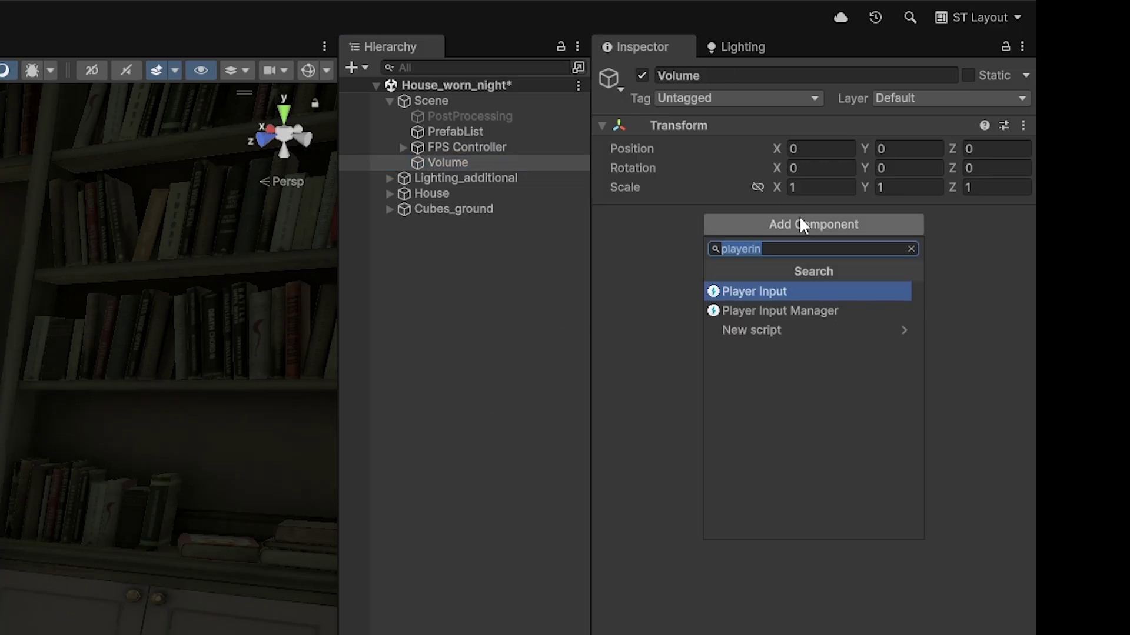
pyautogui.write('volu')
pyautogui.press('Return')
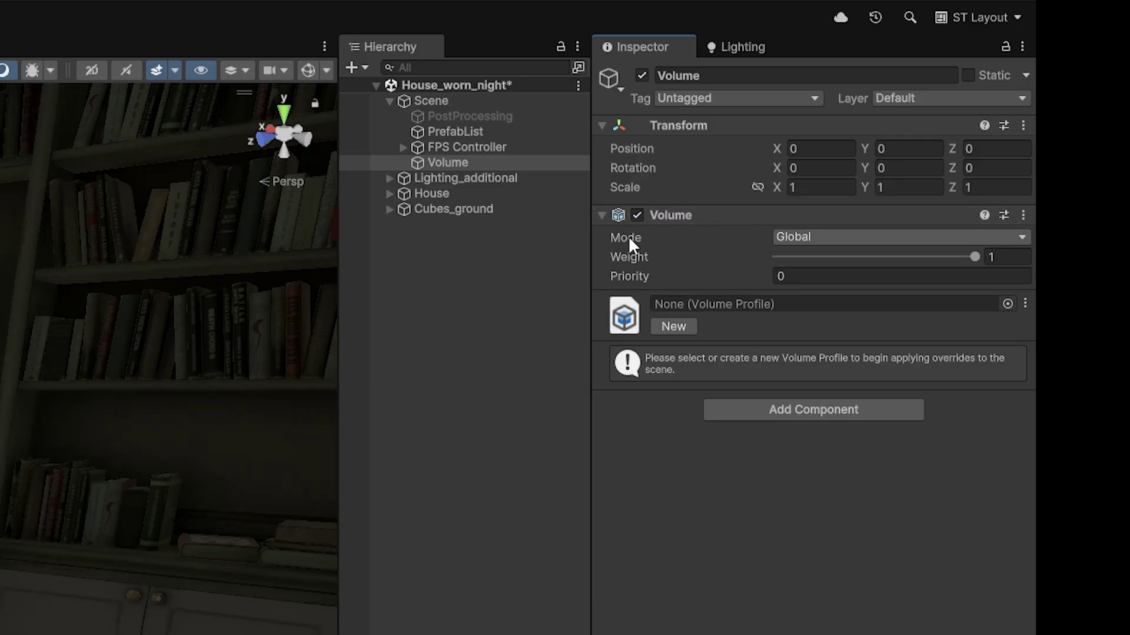
pyautogui.click(813, 236)
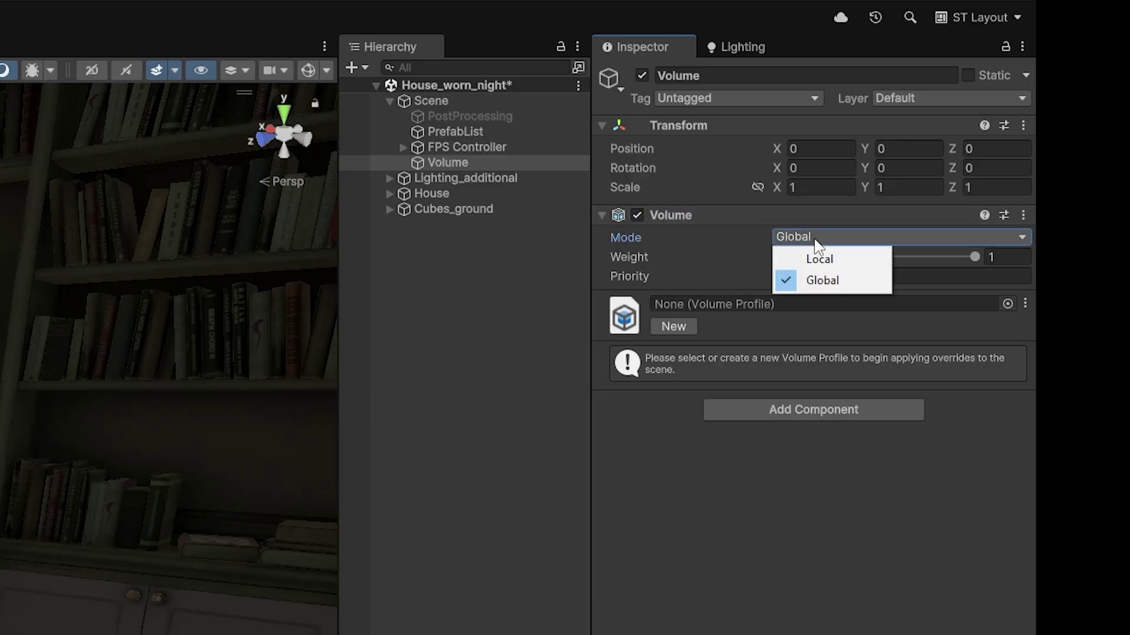
pyautogui.click(826, 265)
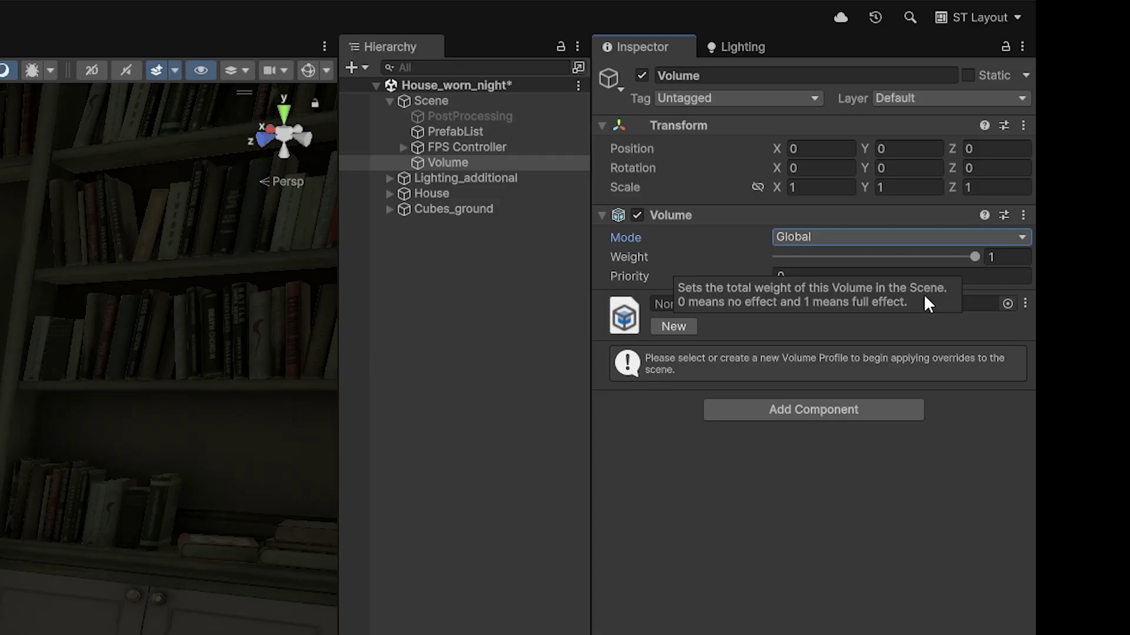
pyautogui.click(677, 326)
pyautogui.click(736, 305)
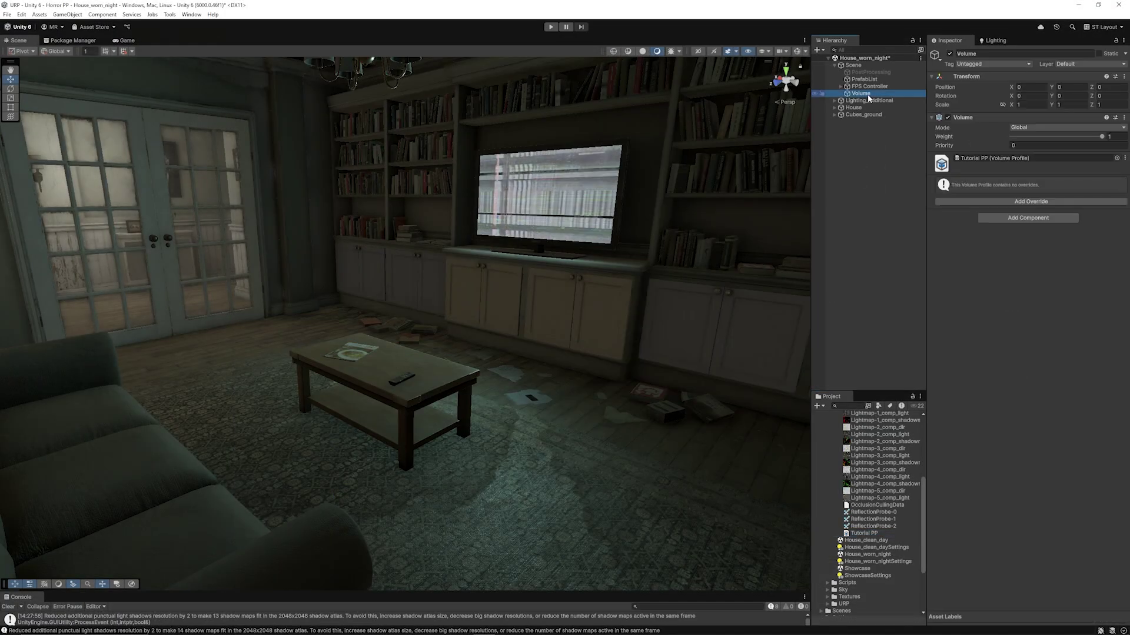
# Browse the Volume's override categories, checking Lighting and then Post-processing.
pyautogui.click(1034, 201)
pyautogui.click(1011, 235)
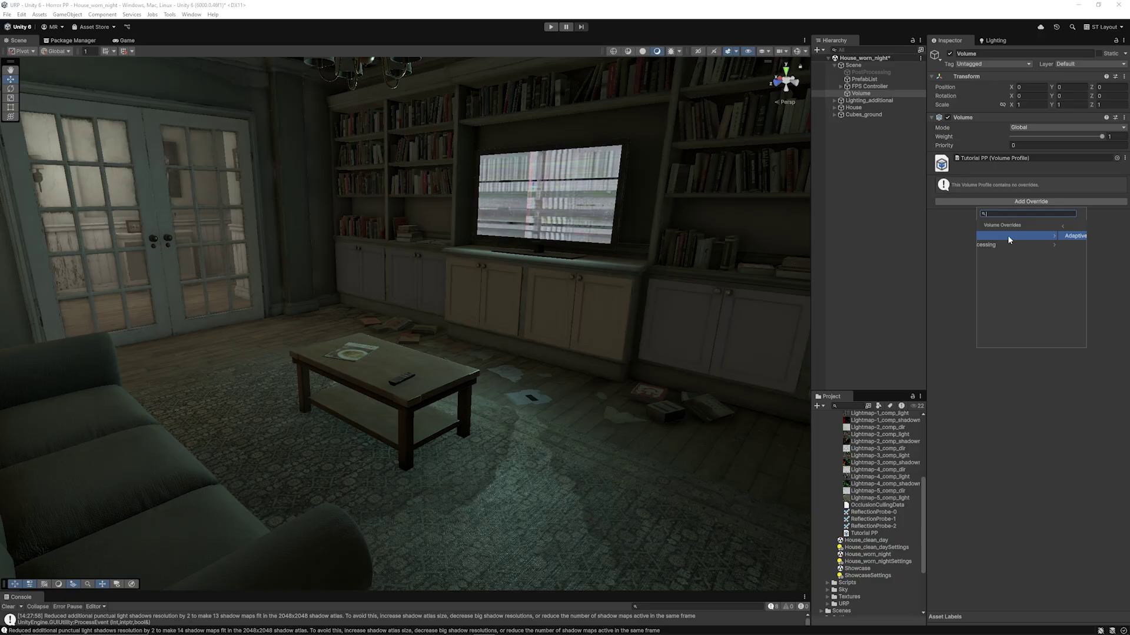
pyautogui.click(980, 225)
pyautogui.click(1014, 245)
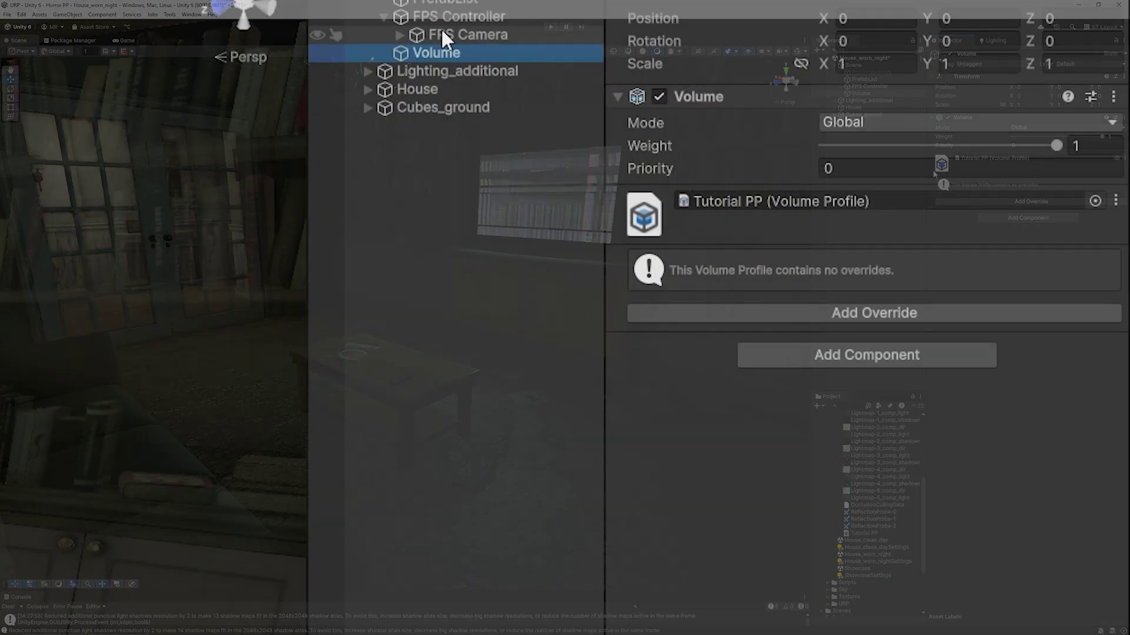
# Keep Post Processing enabled in the FPS Camera's Rendering settings.
pyautogui.click(443, 34)
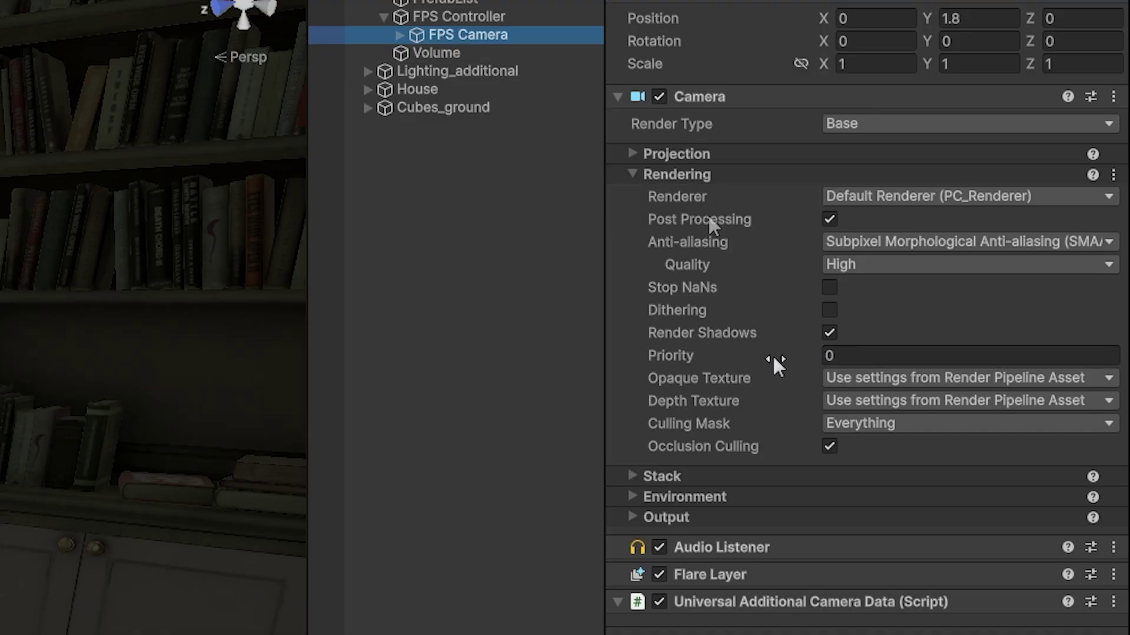
pyautogui.click(829, 220)
pyautogui.click(830, 220)
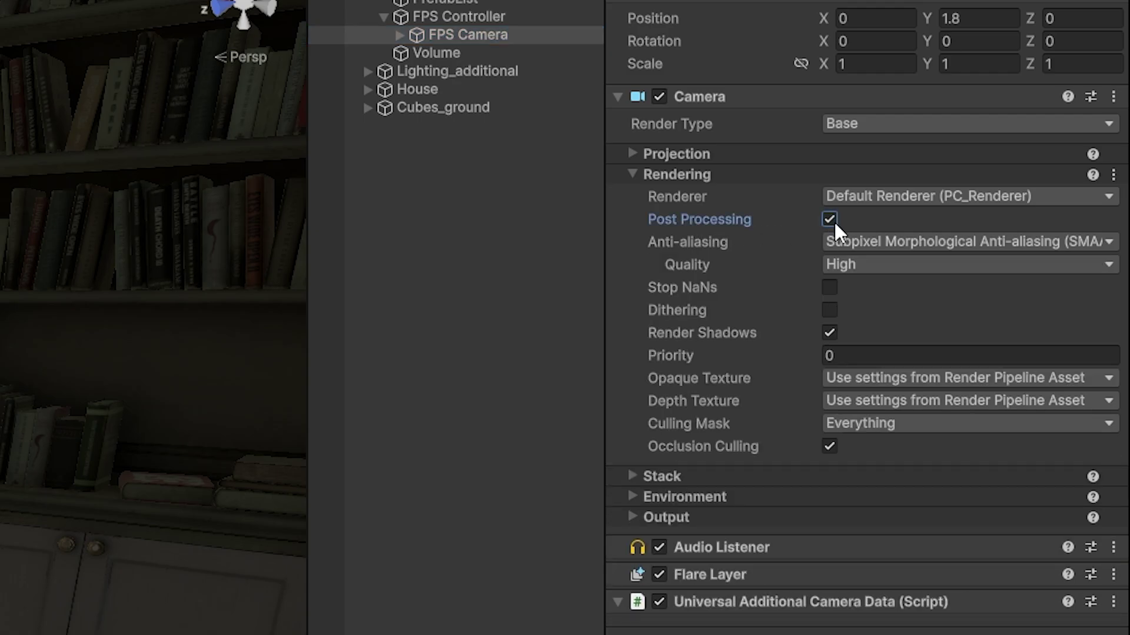
pyautogui.click(689, 175)
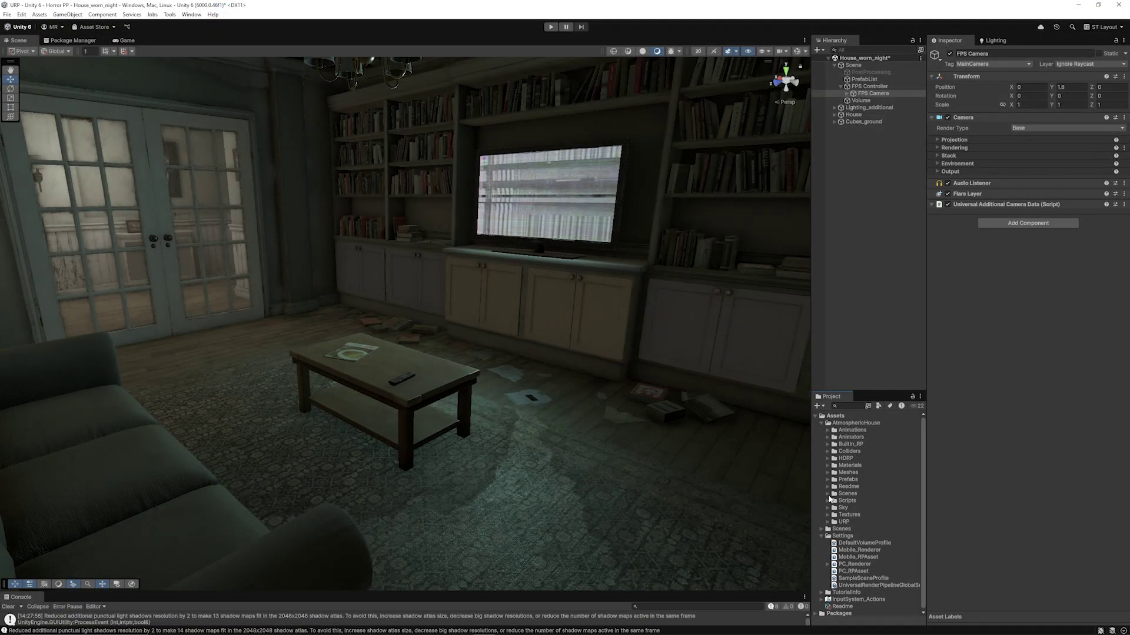
# Inspect PC_RPAsset and PC_Renderer, expanding Screen Space Ambient Occlusion and browsing renderer features.
pyautogui.click(851, 572)
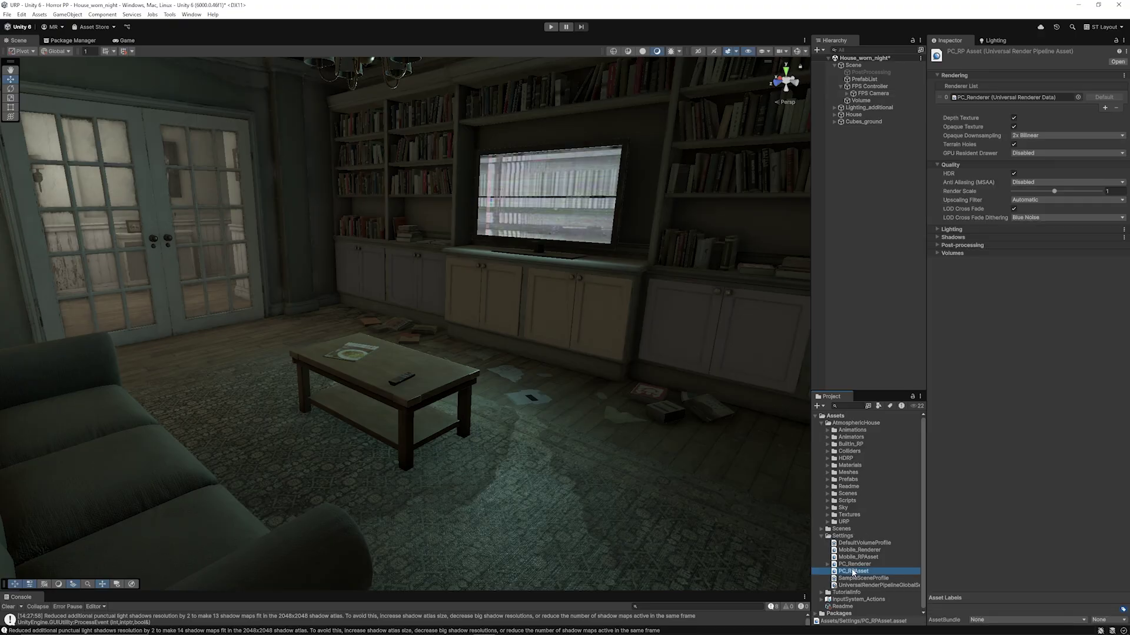
pyautogui.click(853, 564)
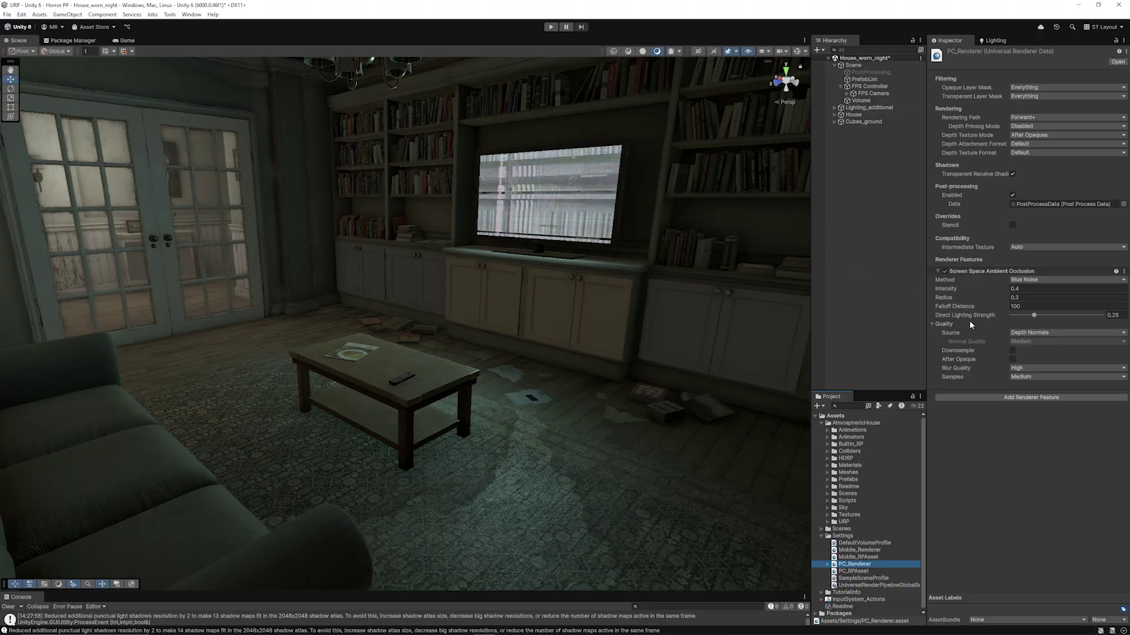
pyautogui.click(1015, 271)
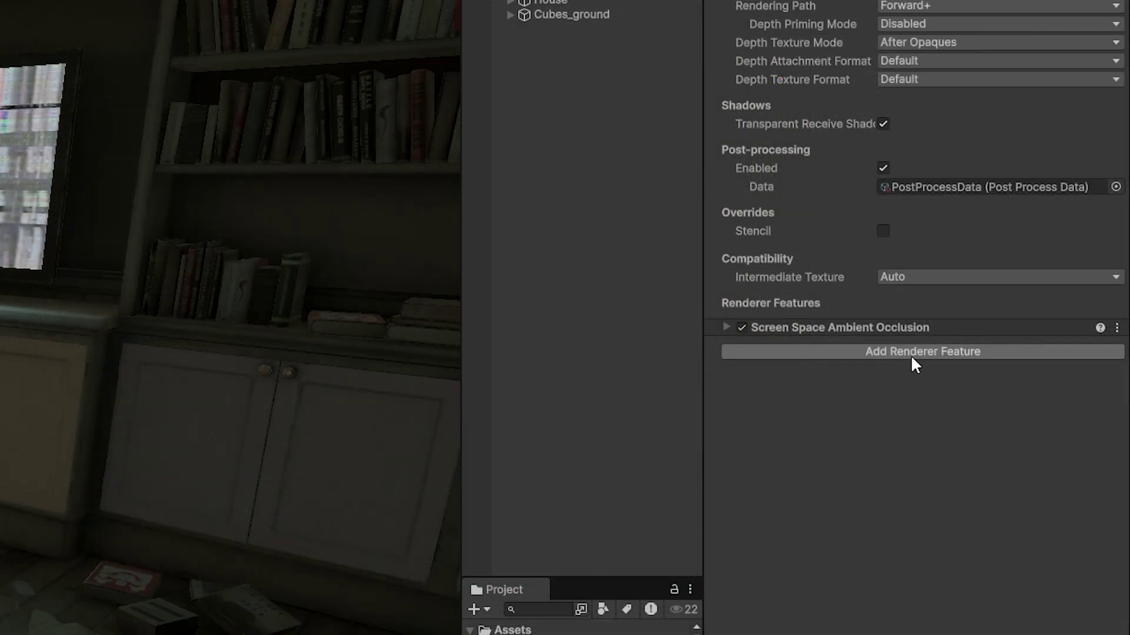
pyautogui.click(831, 329)
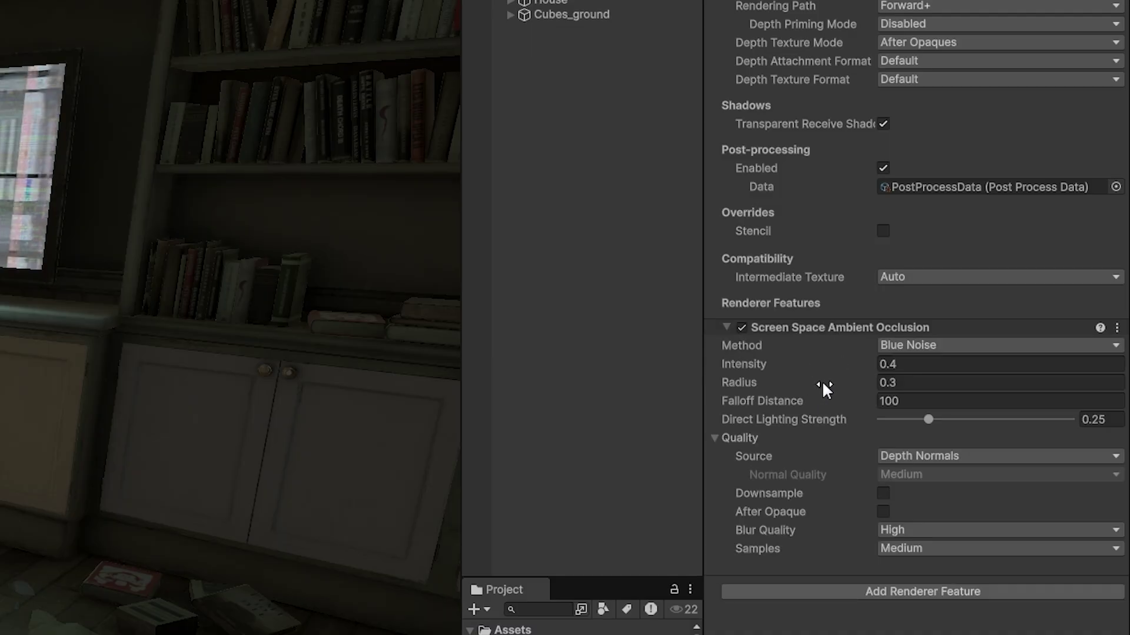
pyautogui.click(935, 592)
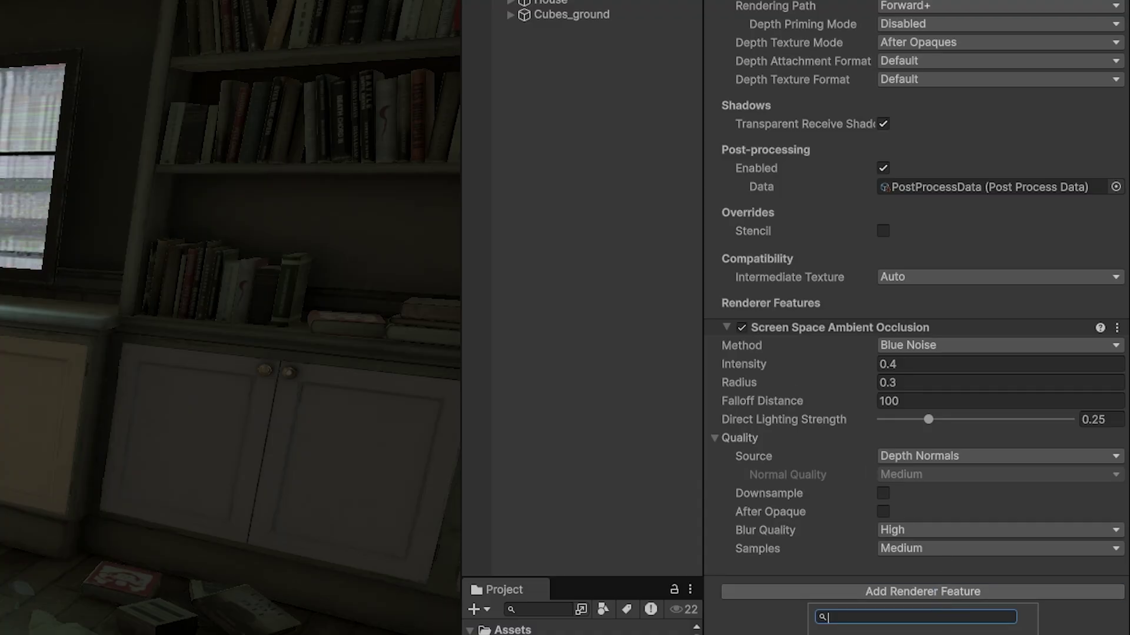
pyautogui.press('Escape')
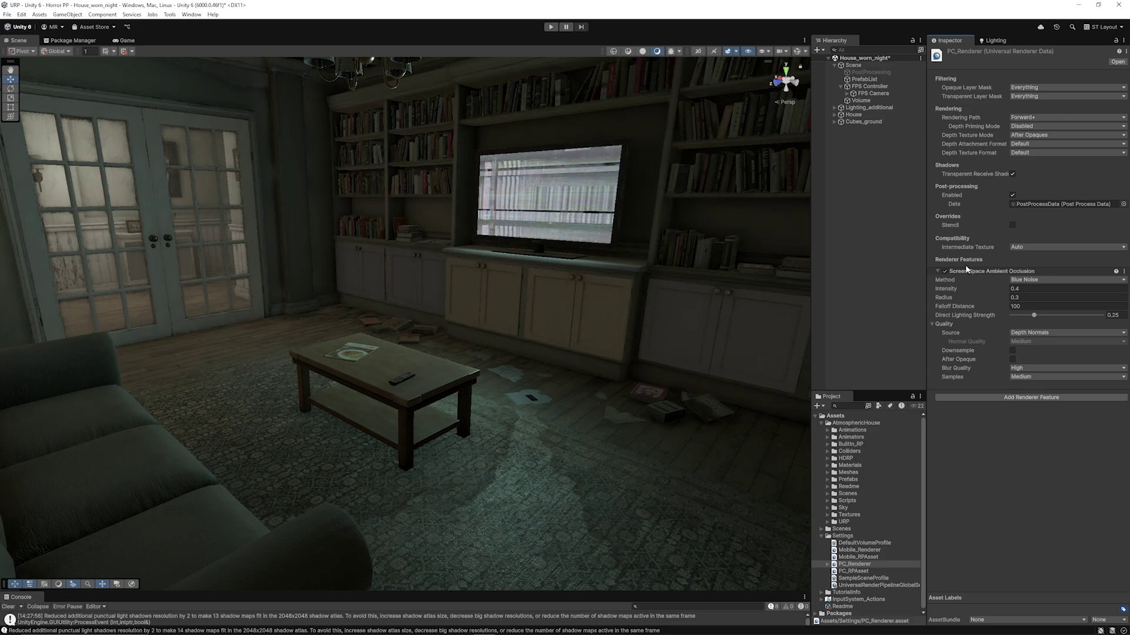
pyautogui.click(861, 100)
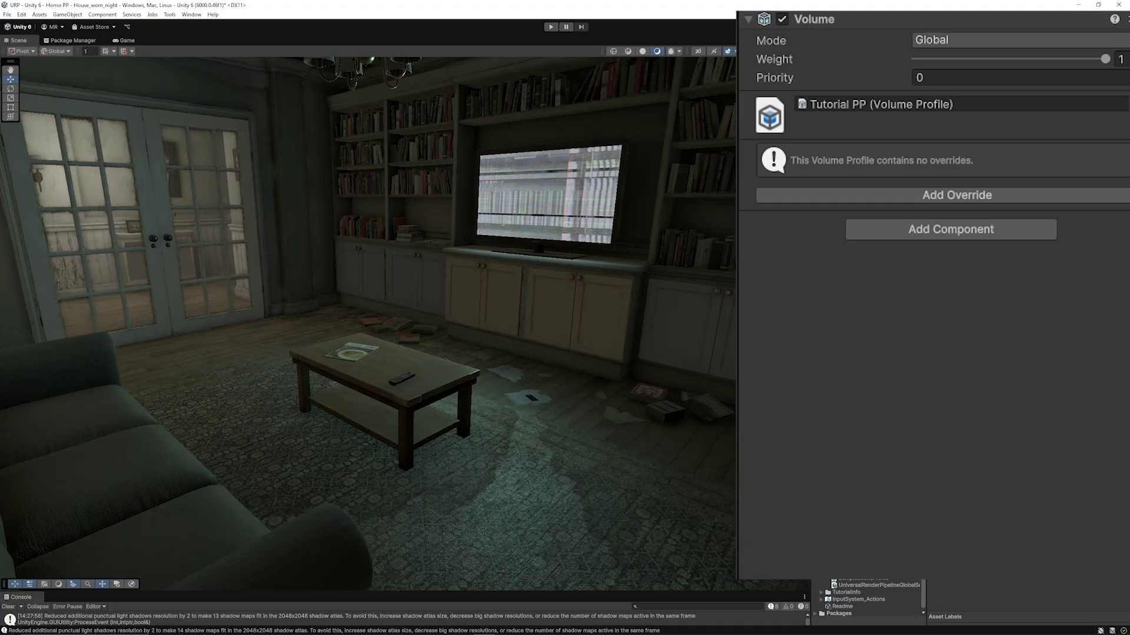
pyautogui.click(938, 192)
pyautogui.click(919, 286)
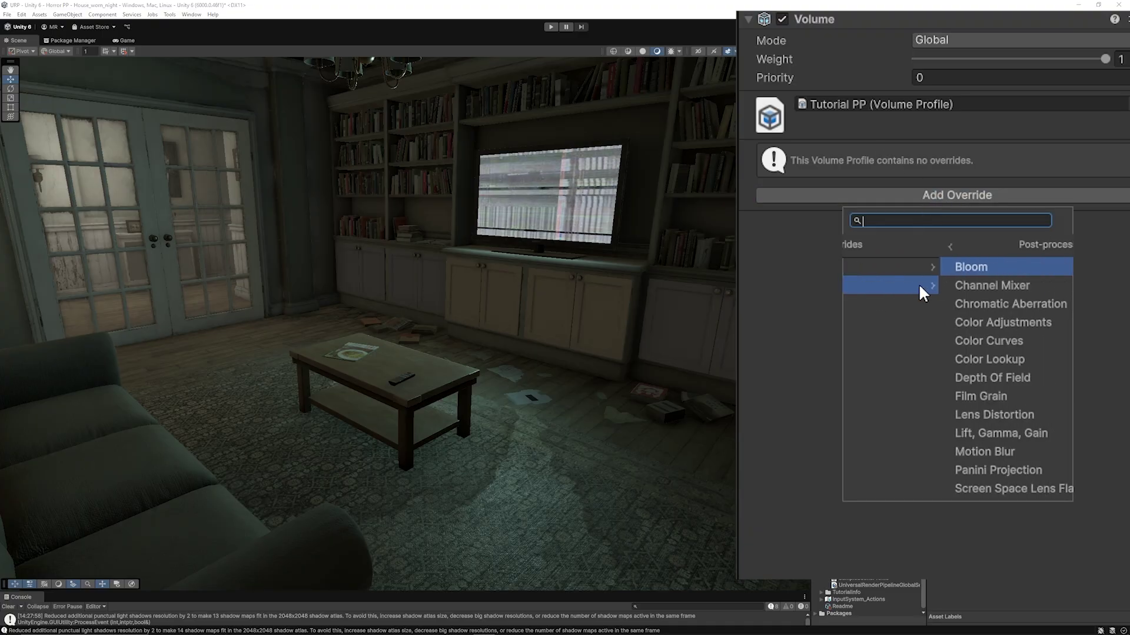
pyautogui.scroll(-3, 955, 290)
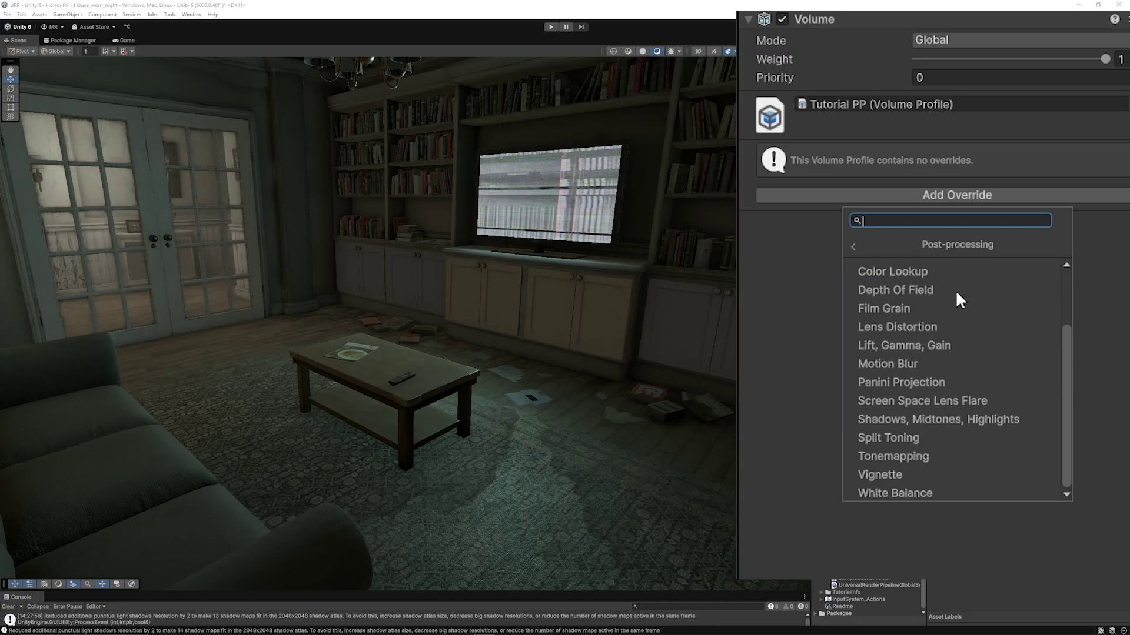
pyautogui.click(924, 455)
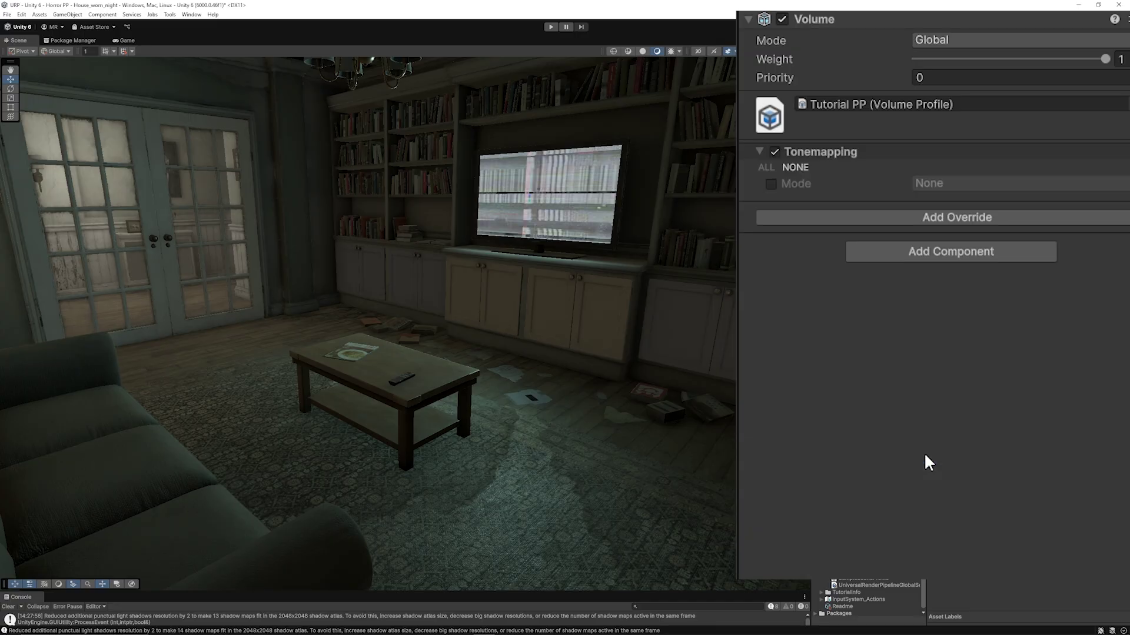
pyautogui.click(771, 184)
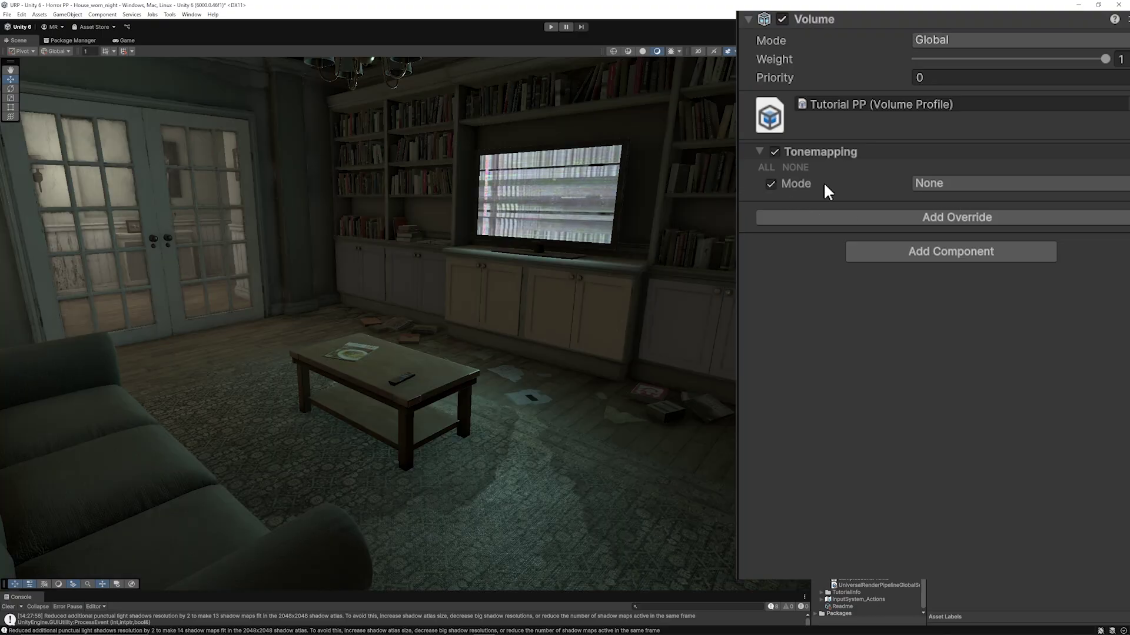
pyautogui.click(979, 183)
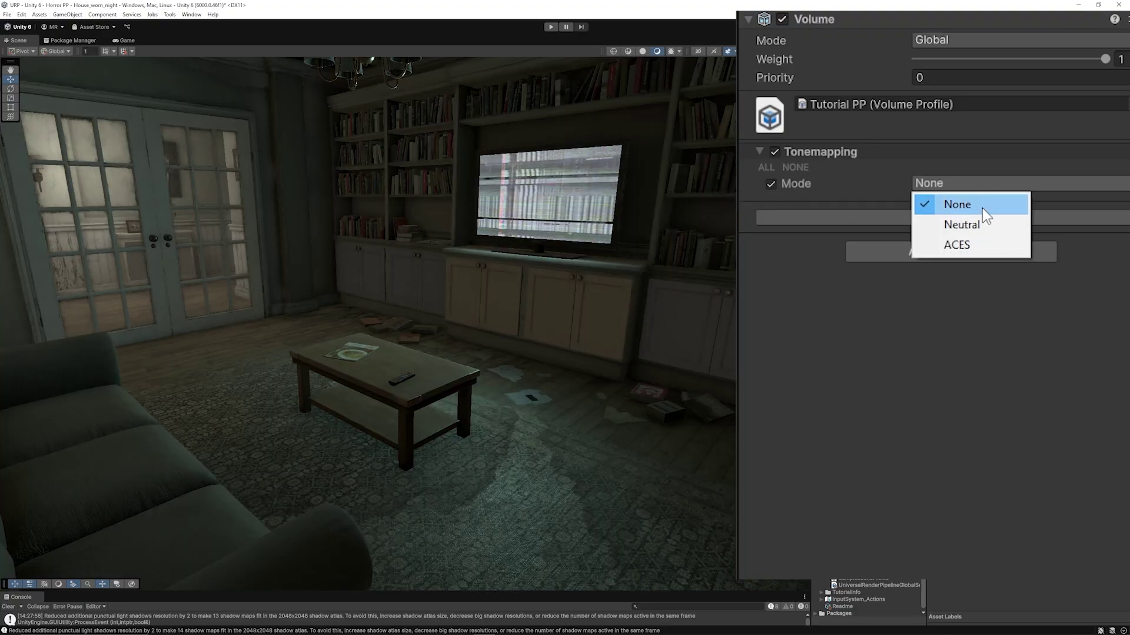
pyautogui.click(977, 252)
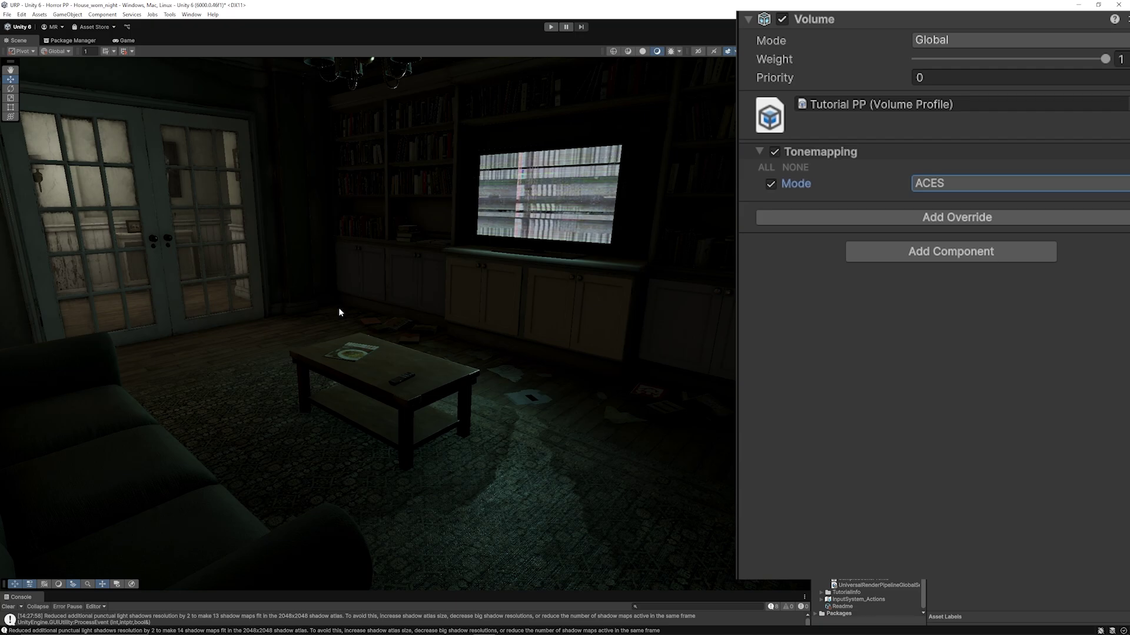
# Add a Color Adjustments override with Post Exposure set to 1.
pyautogui.click(813, 151)
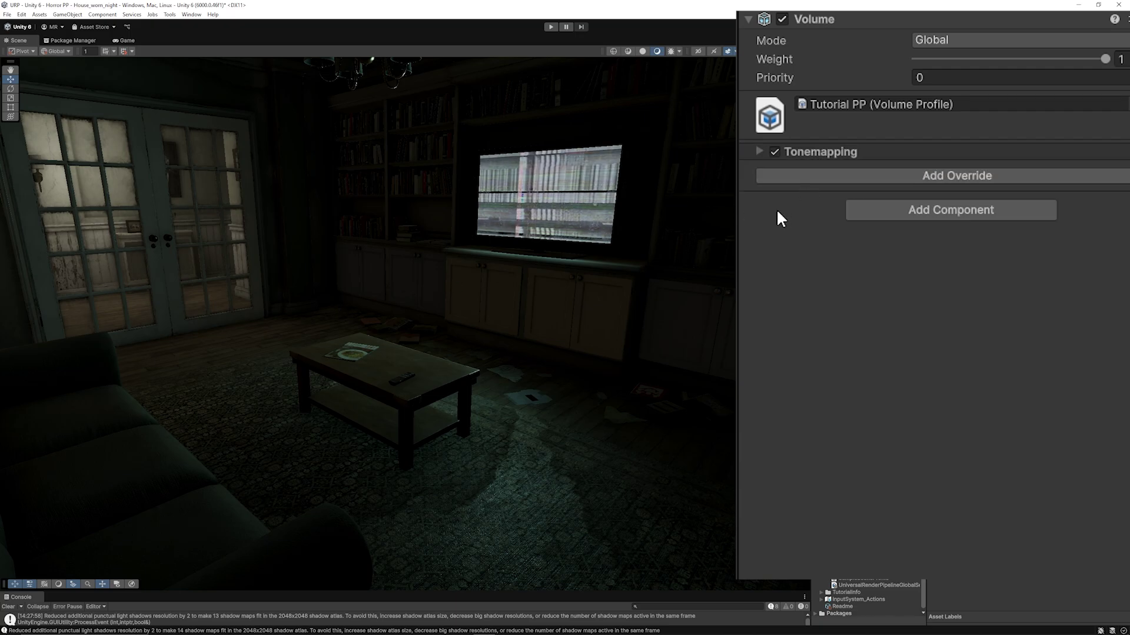
pyautogui.click(957, 175)
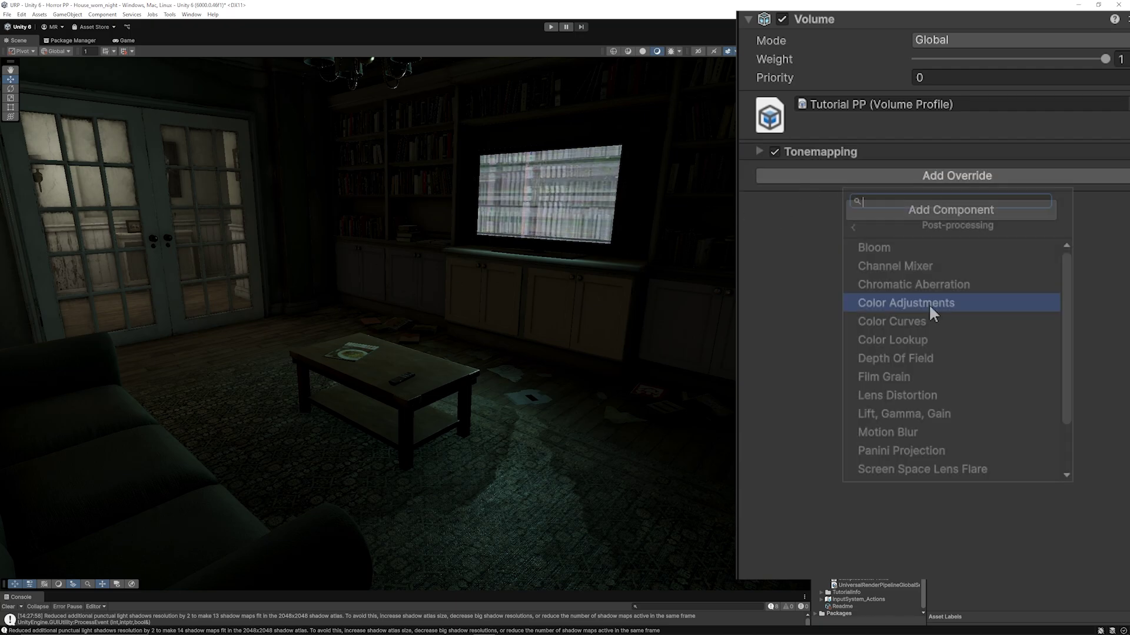
pyautogui.click(892, 302)
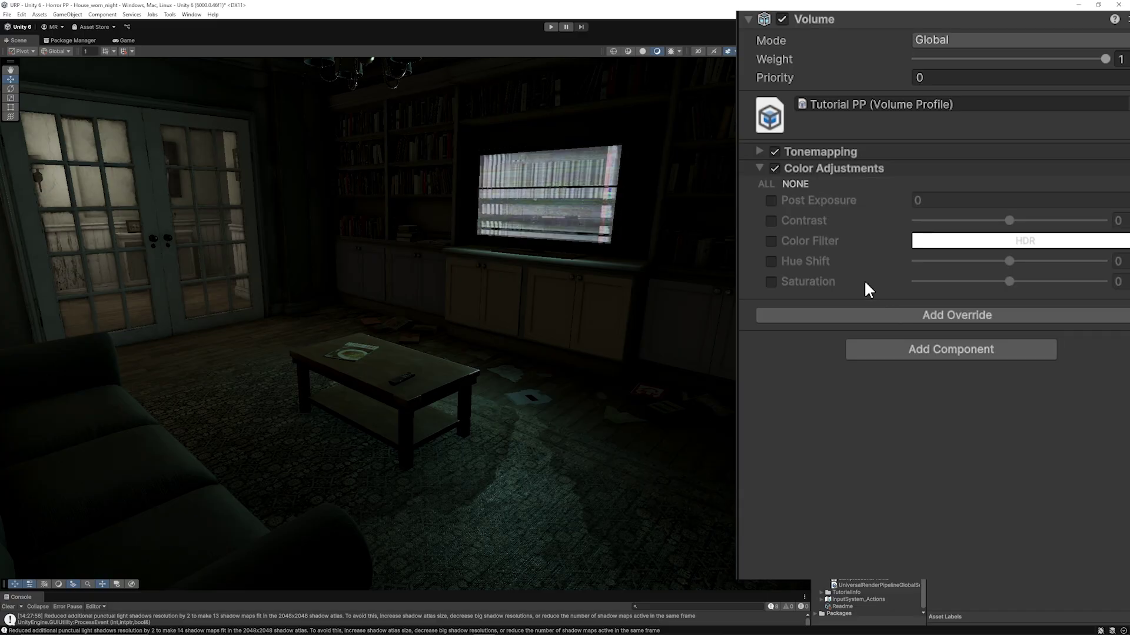
pyautogui.moveTo(465, 237); pyautogui.dragTo(353, 221, button='right')
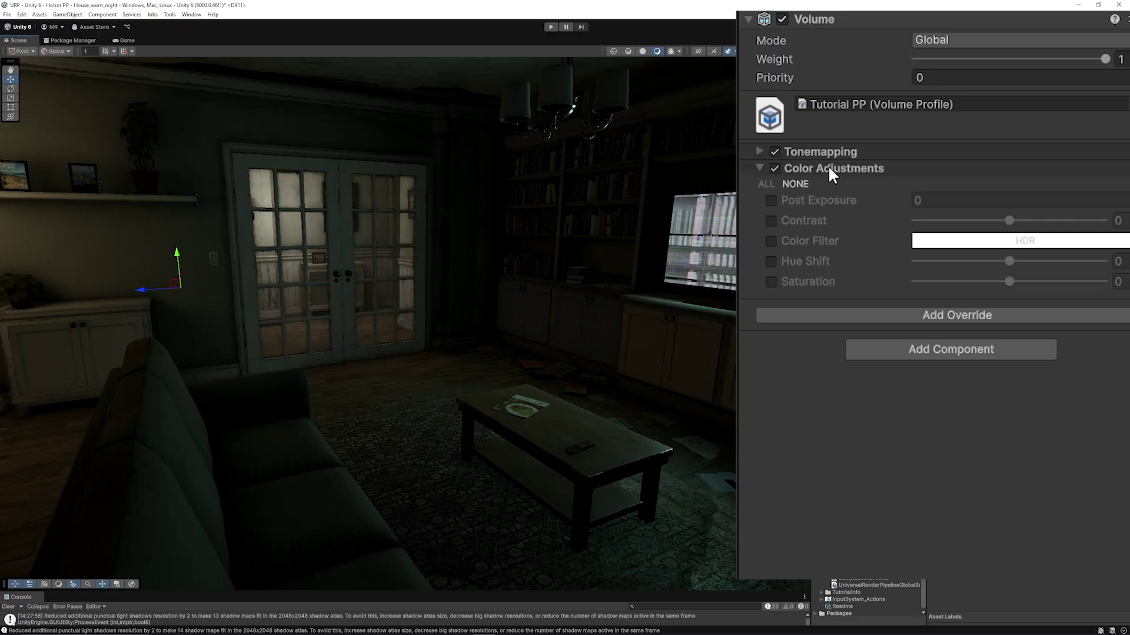
pyautogui.click(774, 200)
pyautogui.click(938, 204)
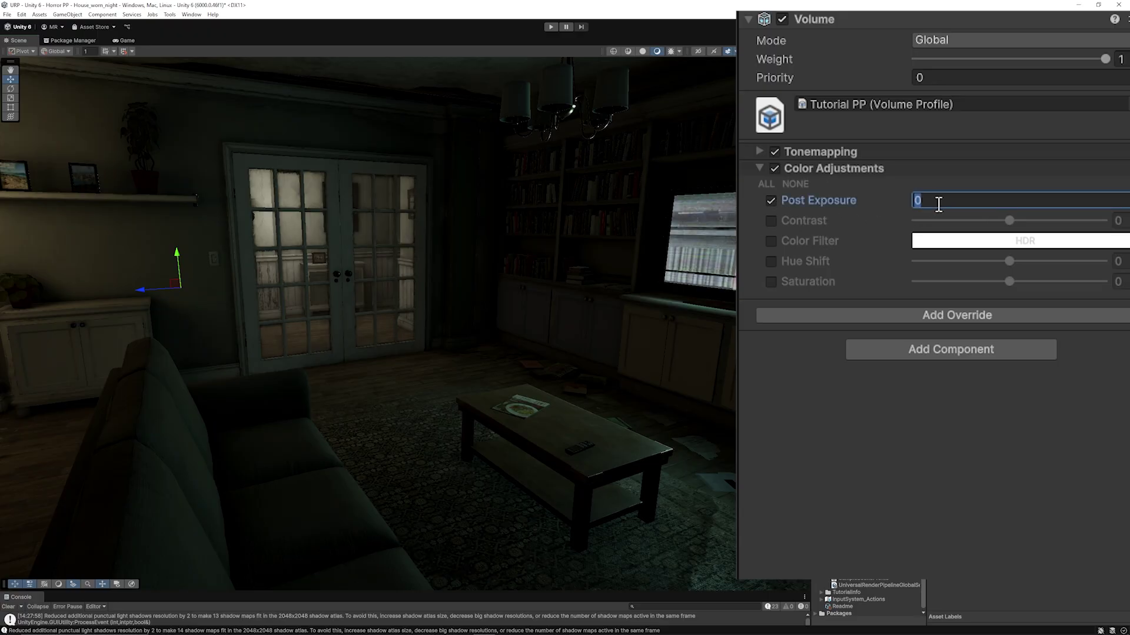
pyautogui.write('1')
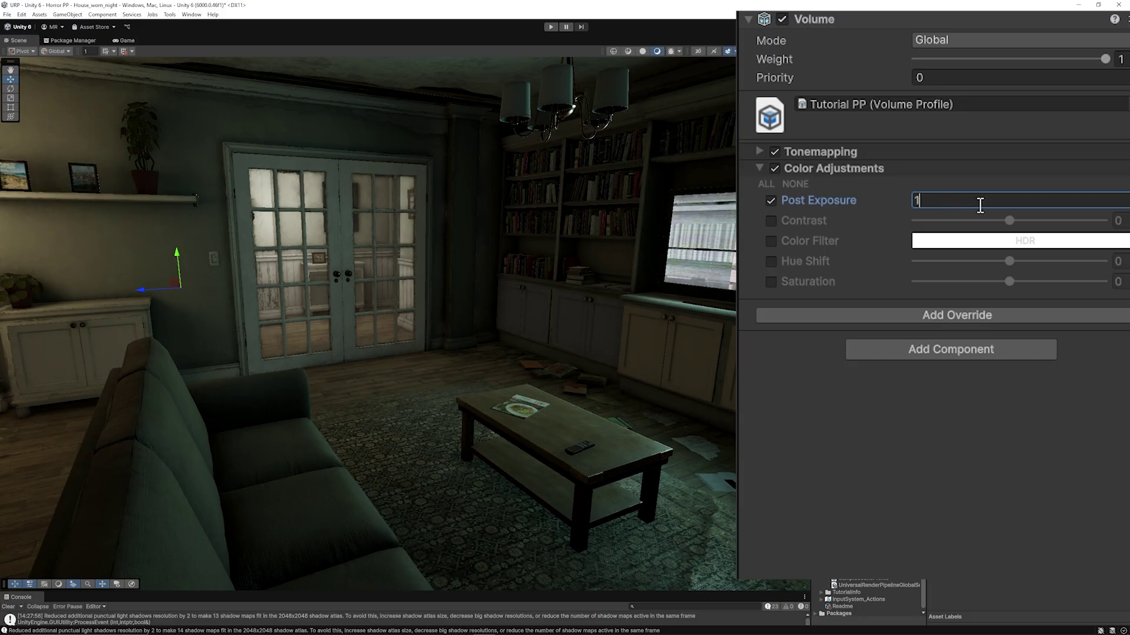
# Raise Contrast to about 26 and lower Saturation to about -46.
pyautogui.click(771, 221)
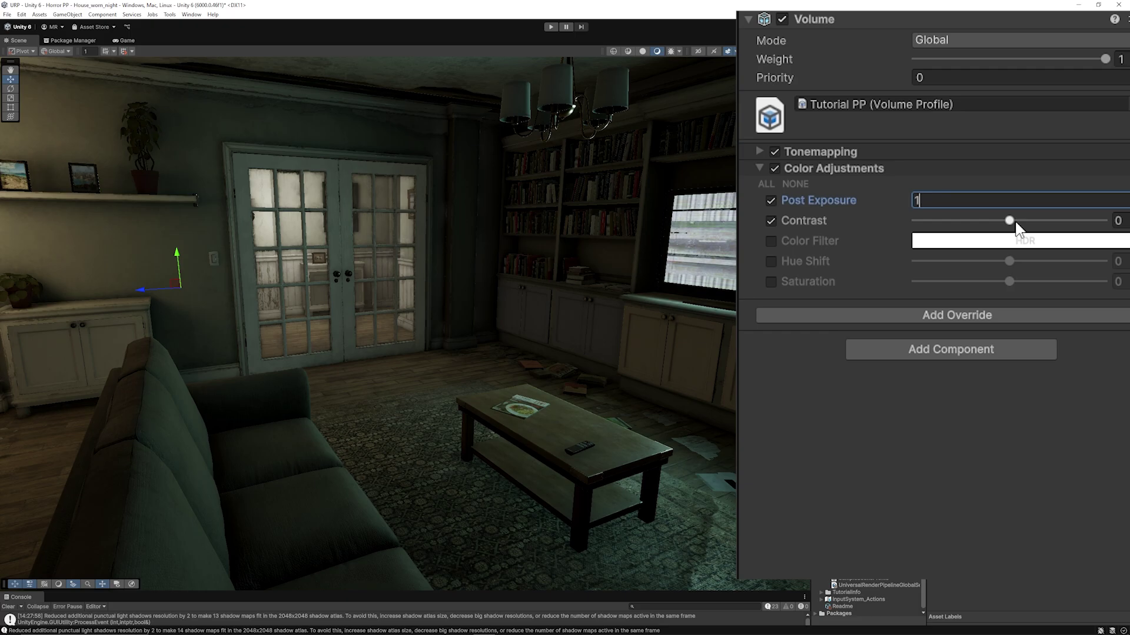
pyautogui.moveTo(1012, 222)
pyautogui.mouseDown()
pyautogui.moveTo(1047, 226)
pyautogui.moveTo(1024, 226)
pyautogui.mouseUp()
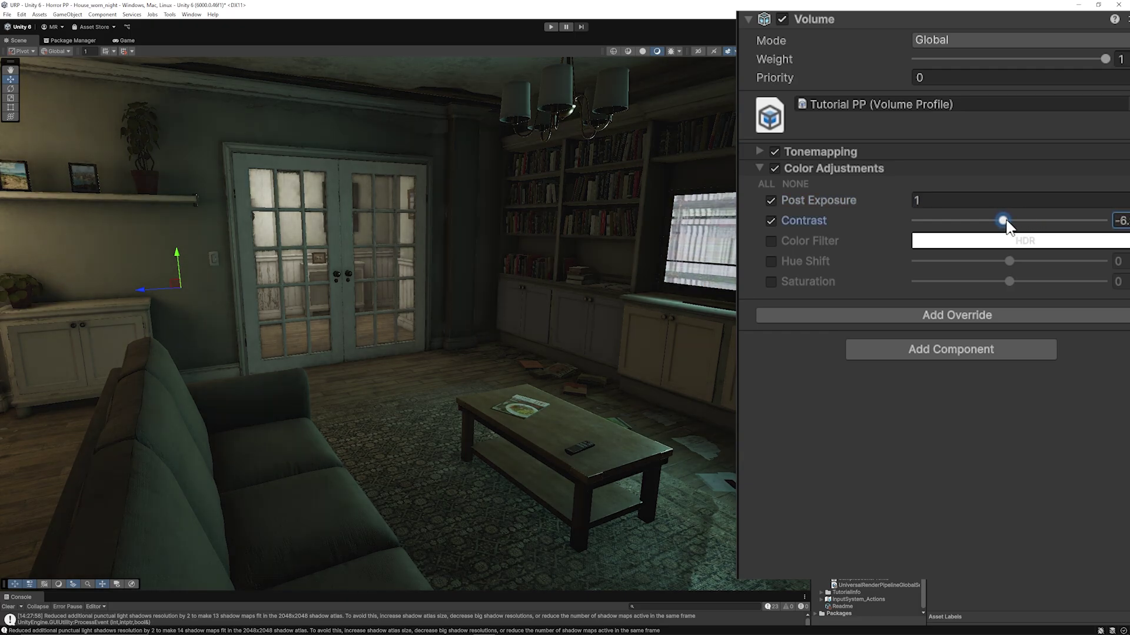
pyautogui.moveTo(1006, 224); pyautogui.dragTo(1037, 224)
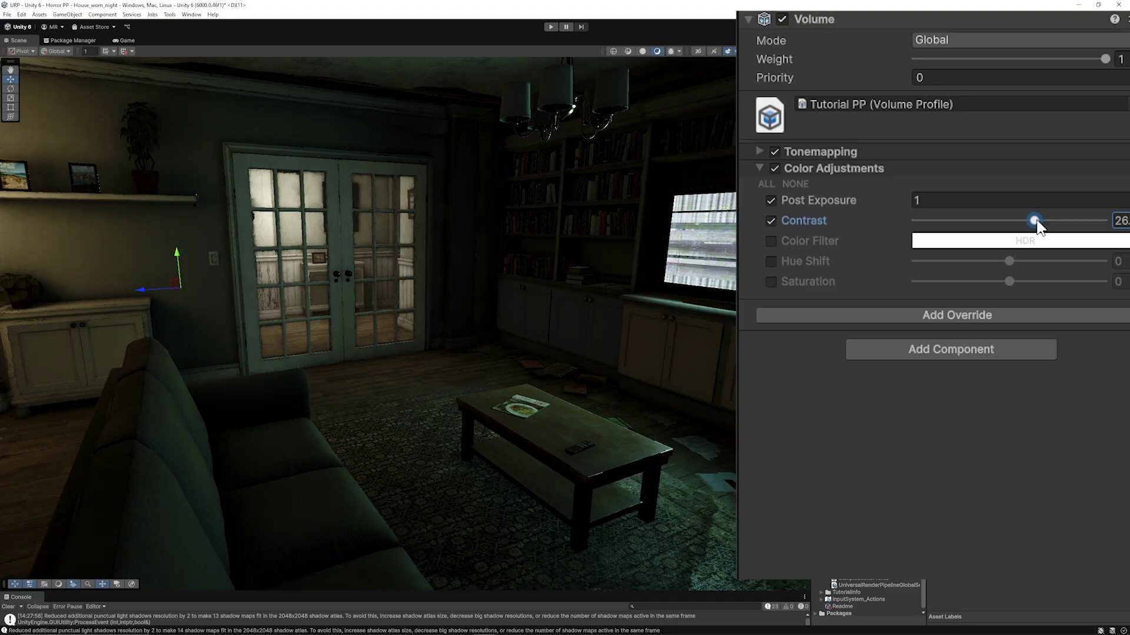
pyautogui.moveTo(1008, 281); pyautogui.dragTo(962, 281)
pyautogui.moveTo(461, 289); pyautogui.dragTo(365, 293, button='right')
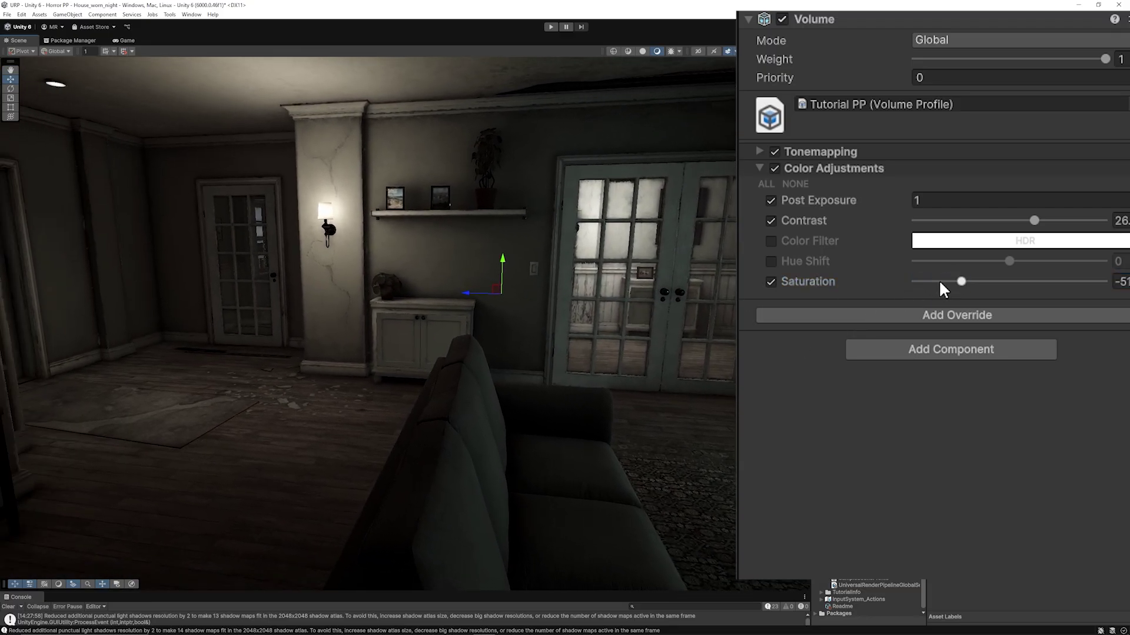
pyautogui.moveTo(960, 281); pyautogui.dragTo(964, 282)
# Add a Vignette override with Color enabled and Intensity raised to about 0.6.
pyautogui.click(956, 315)
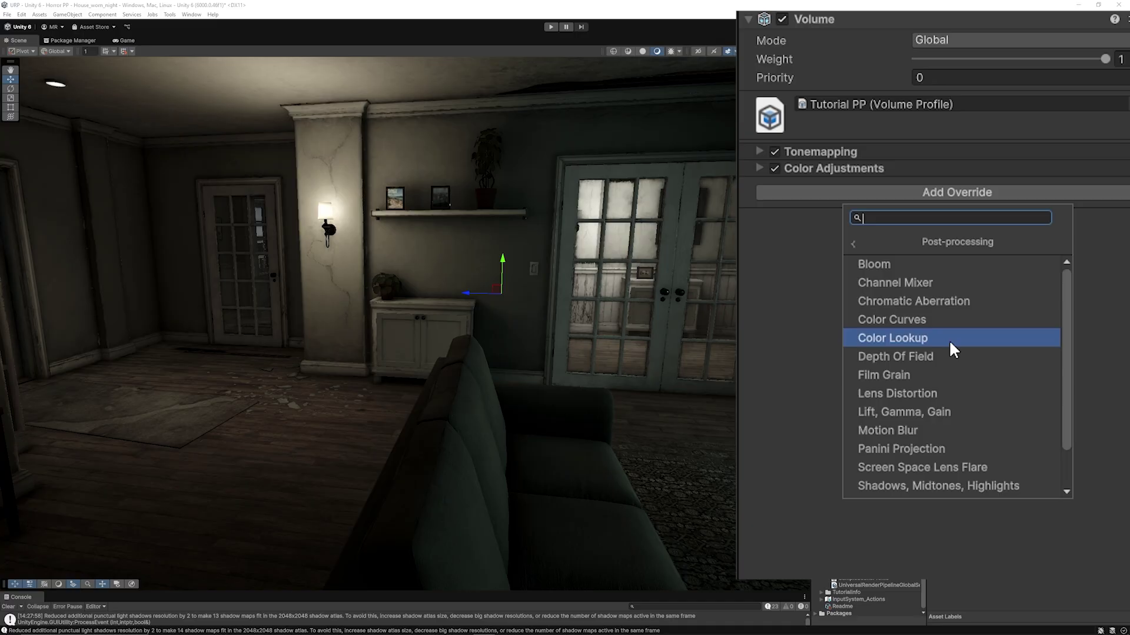
pyautogui.scroll(-2, 921, 456)
pyautogui.click(900, 471)
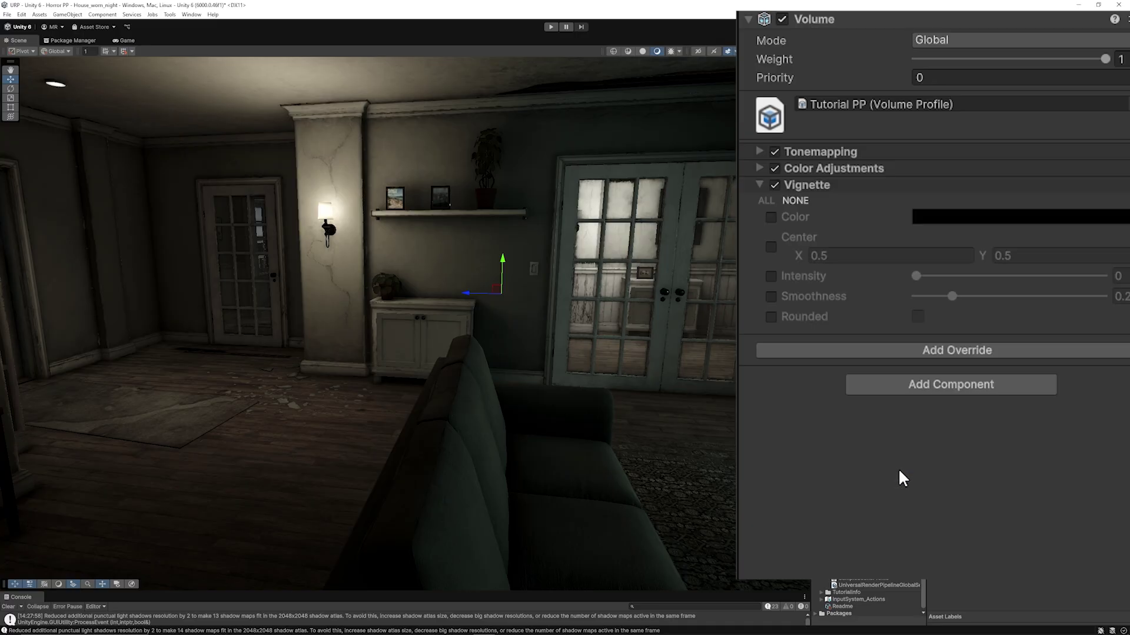
pyautogui.click(771, 217)
pyautogui.click(928, 277)
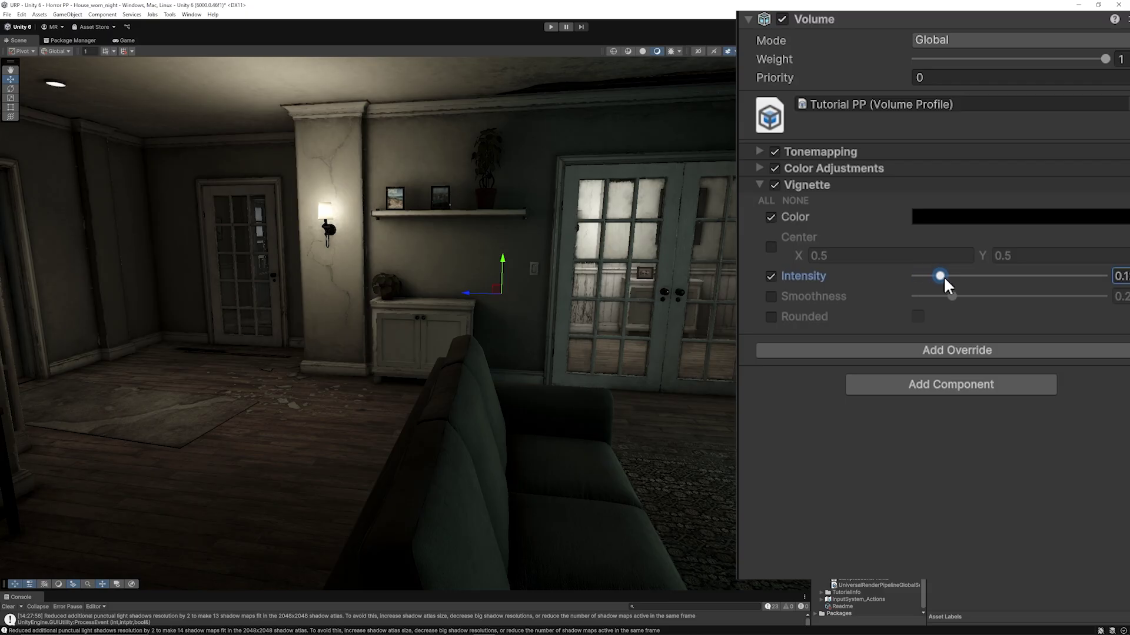
pyautogui.moveTo(943, 276); pyautogui.dragTo(972, 276)
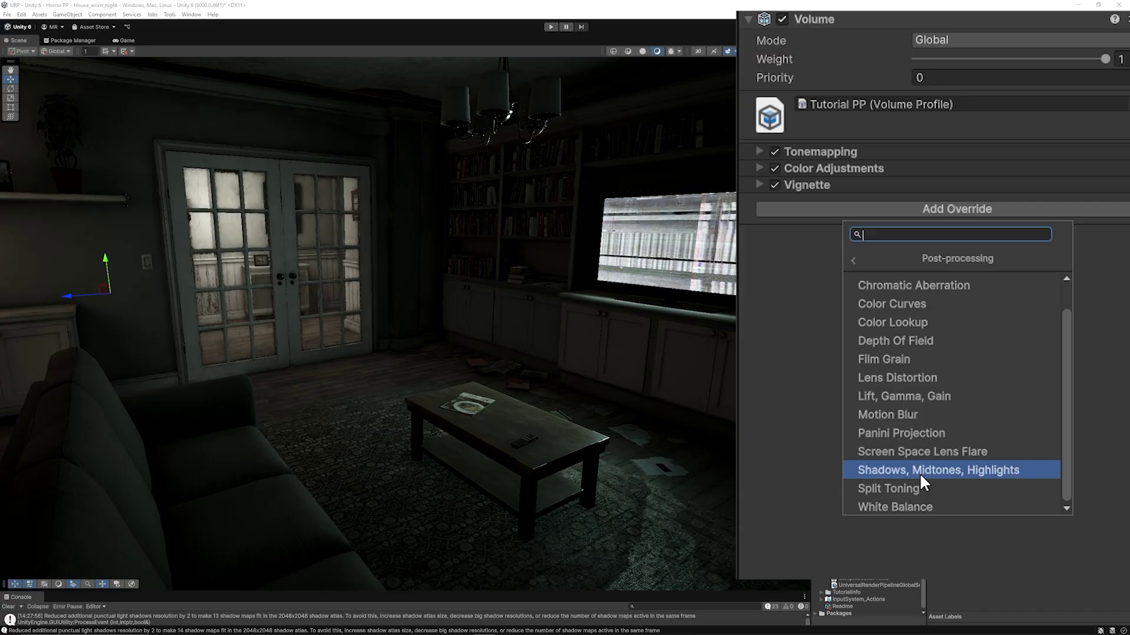
# Add Shadows Midtones Highlights, tinting the shadows greenish and shifting the midtones' colour.
pyautogui.click(941, 469)
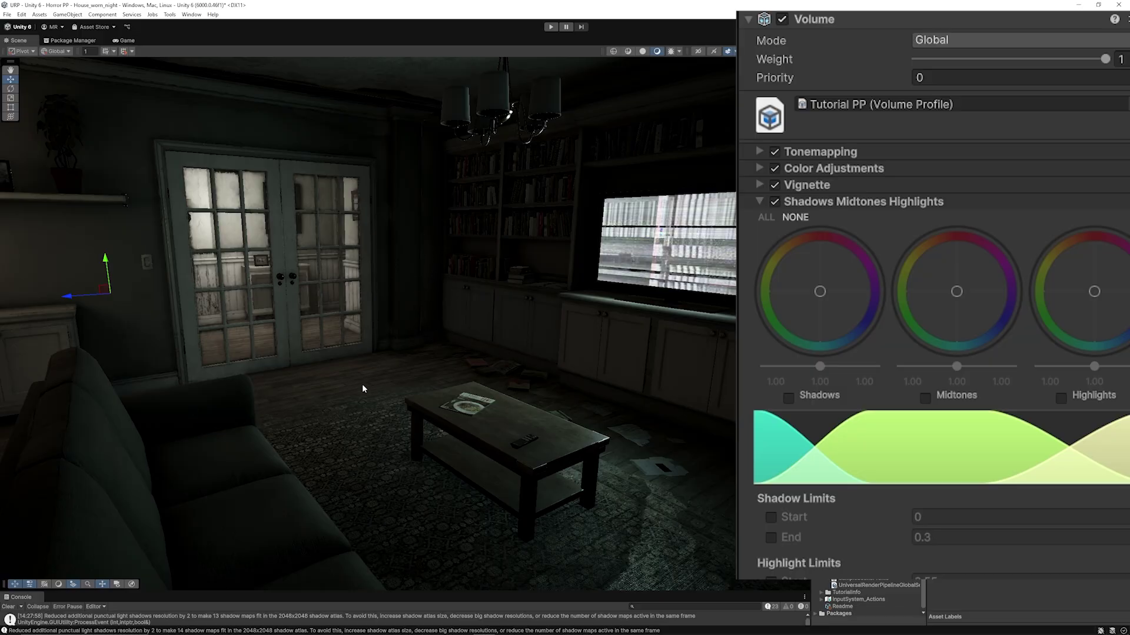
pyautogui.click(788, 397)
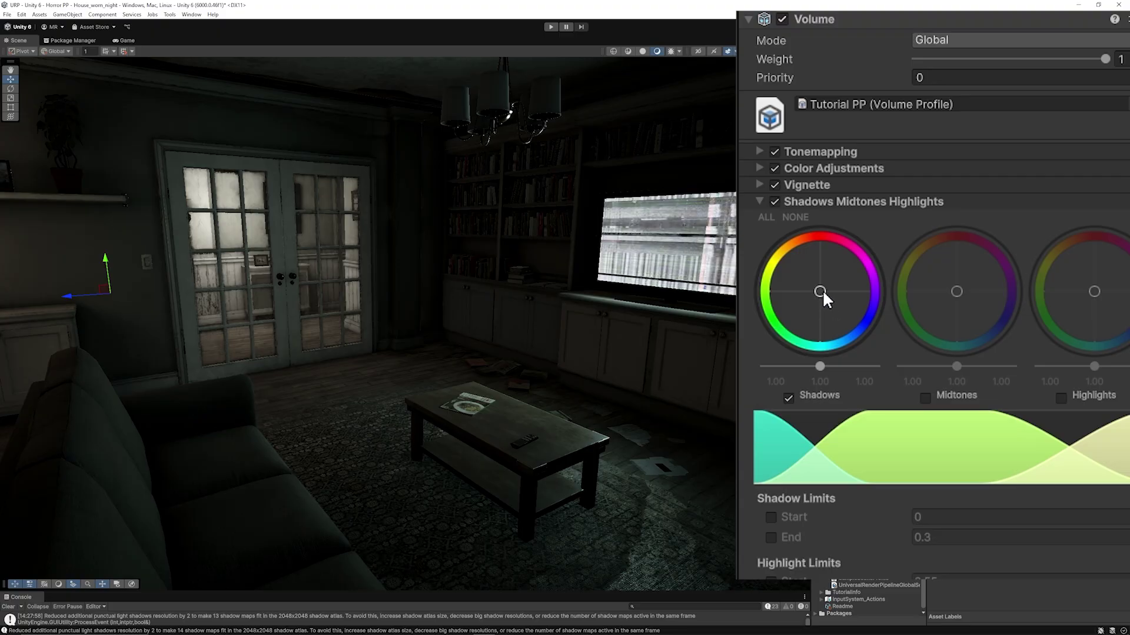
pyautogui.moveTo(821, 290); pyautogui.dragTo(769, 326)
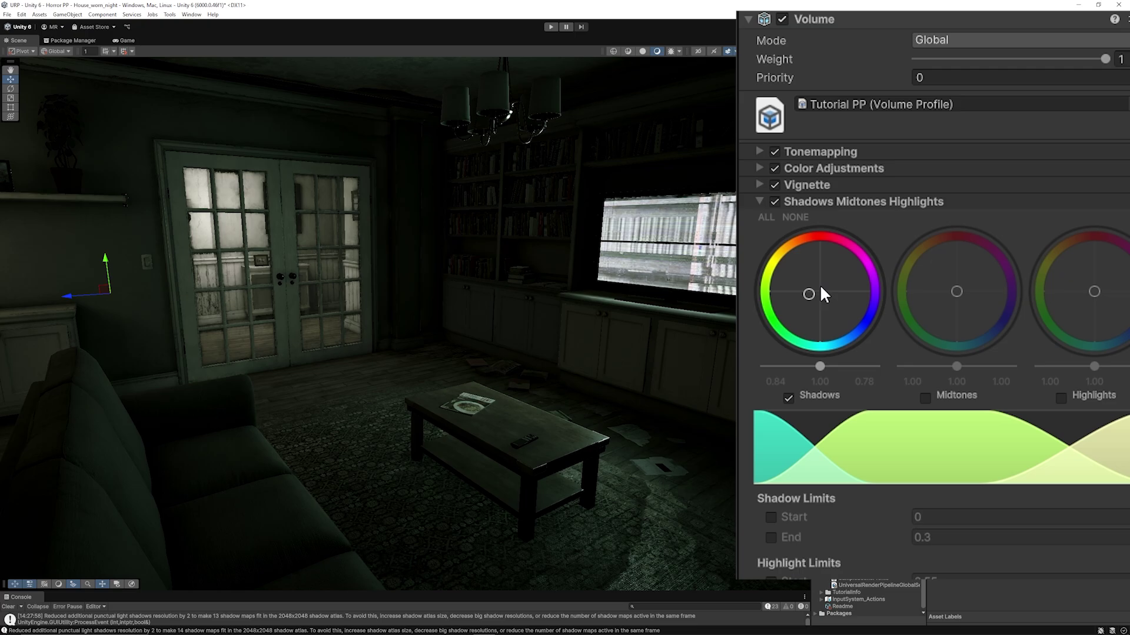
pyautogui.moveTo(827, 282); pyautogui.dragTo(833, 309)
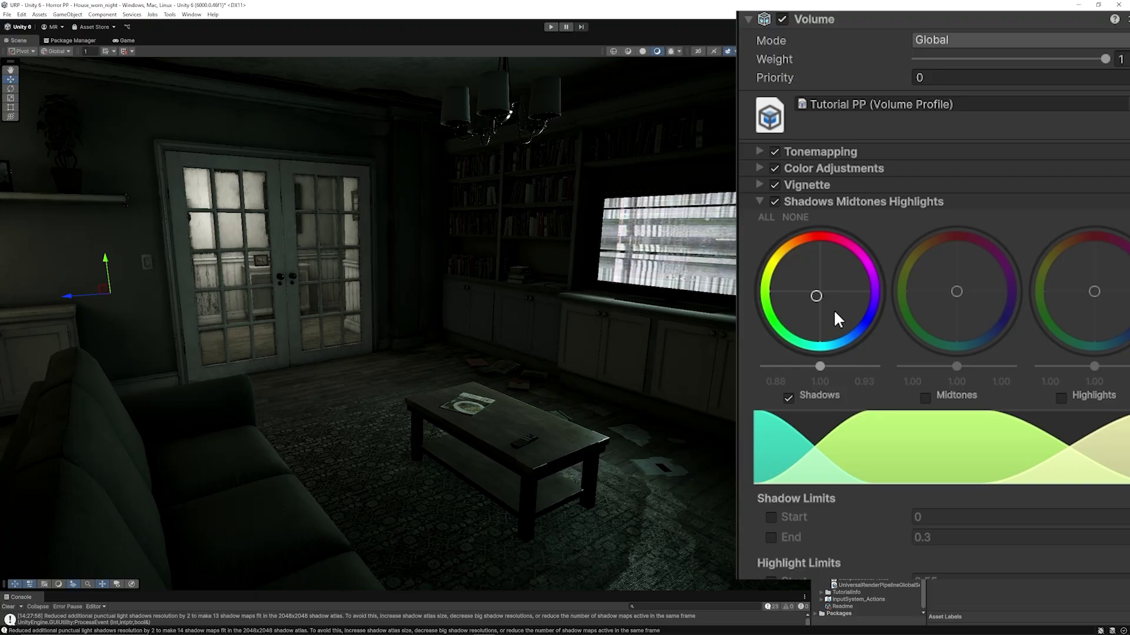
pyautogui.moveTo(449, 318); pyautogui.dragTo(357, 310, button='right')
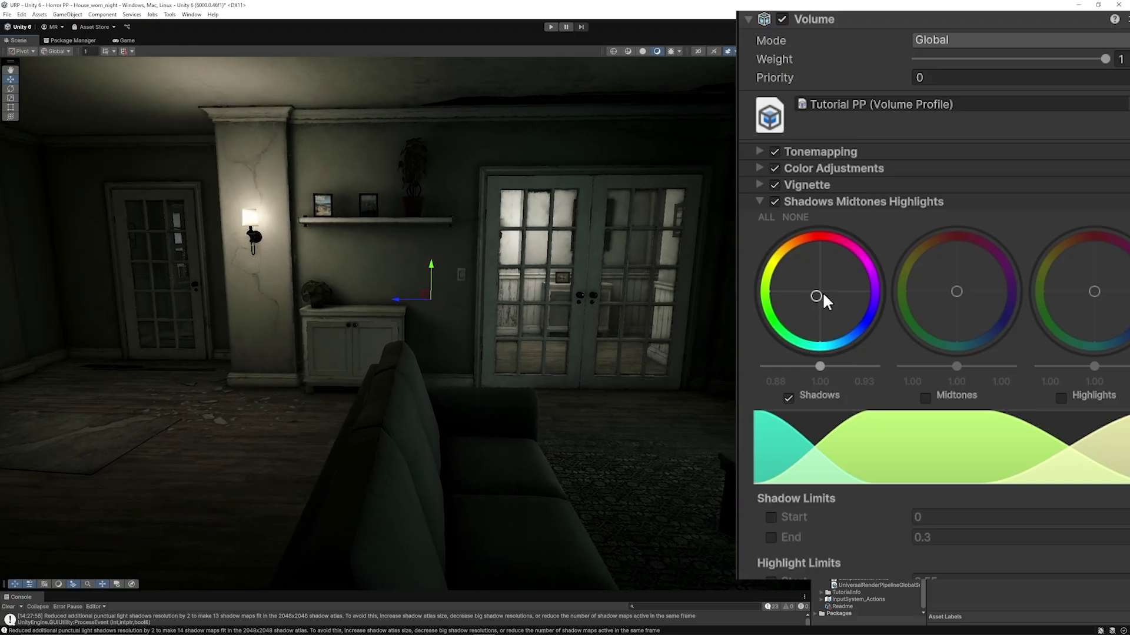
pyautogui.click(926, 398)
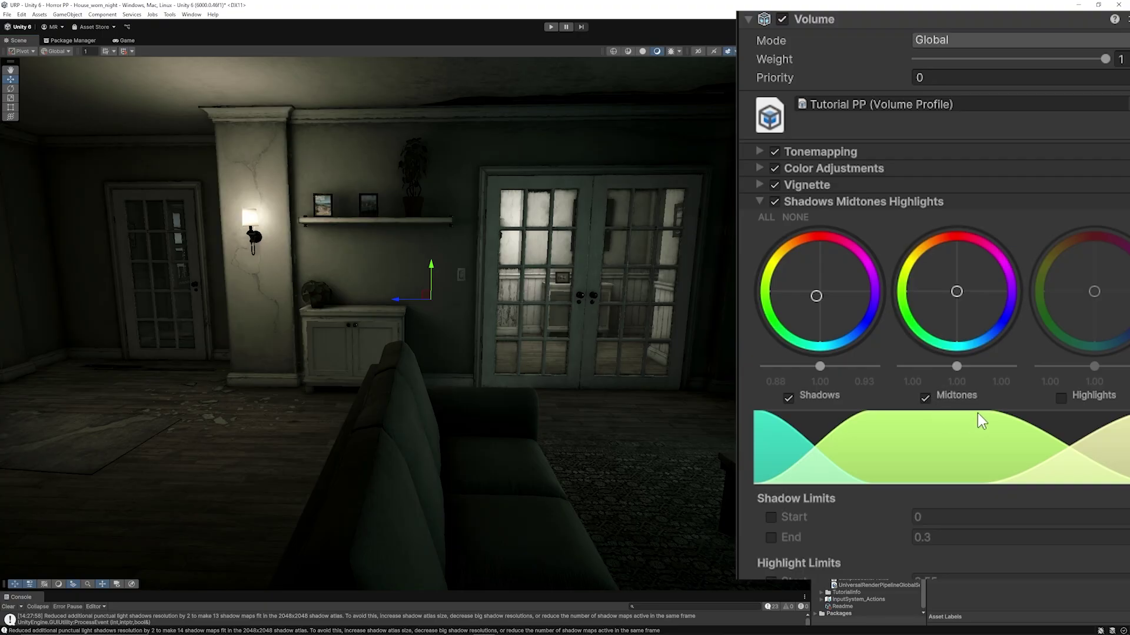
pyautogui.moveTo(958, 291); pyautogui.dragTo(930, 257)
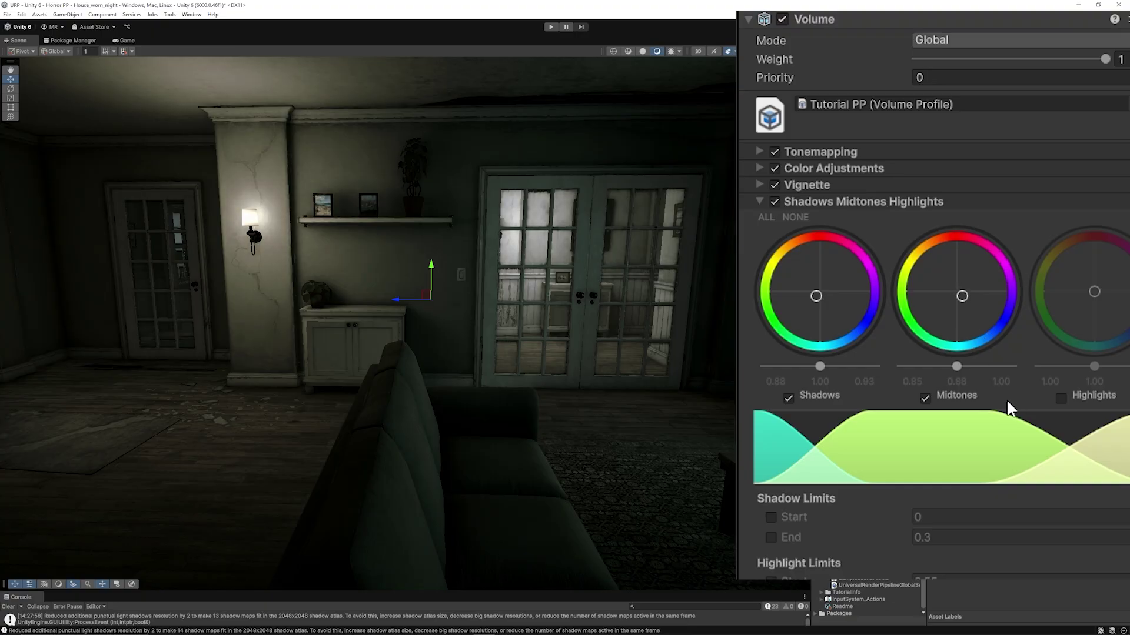
pyautogui.click(859, 204)
# Toggle each override off and back on to compare the look, leaving all four active.
pyautogui.click(775, 202)
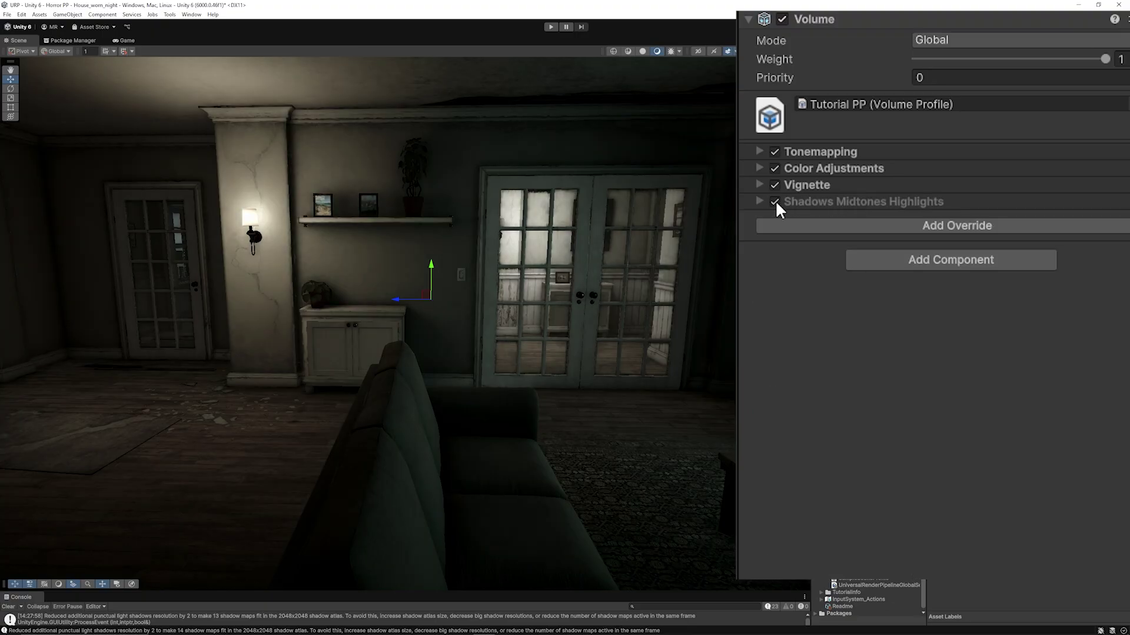
pyautogui.click(775, 201)
pyautogui.click(775, 184)
pyautogui.click(775, 183)
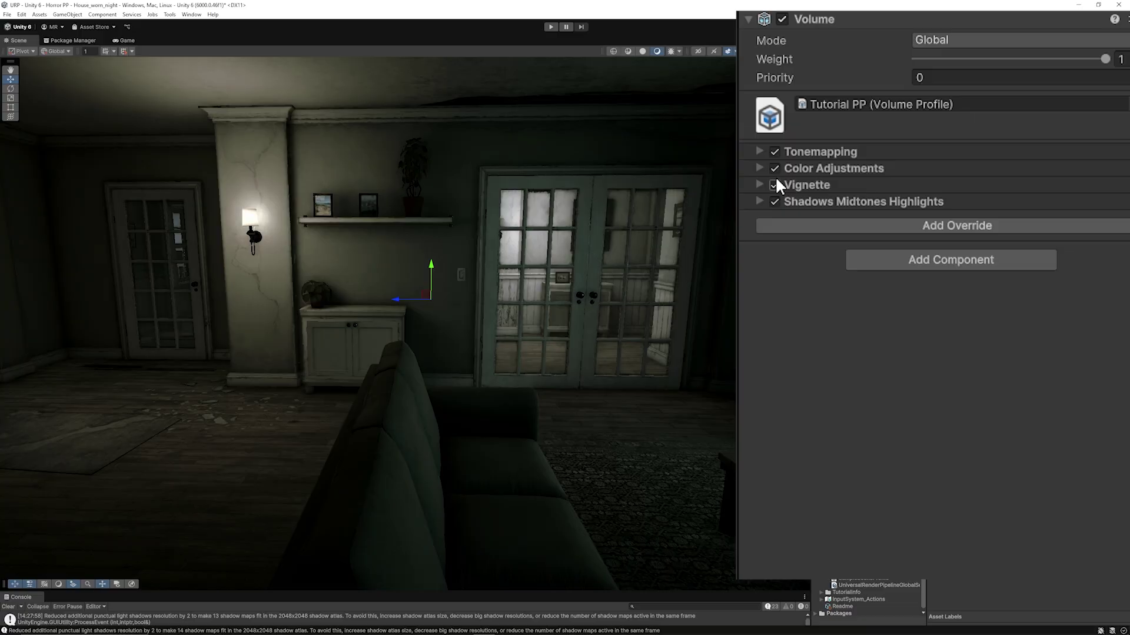
pyautogui.click(774, 169)
pyautogui.click(774, 168)
pyautogui.click(773, 151)
pyautogui.click(775, 169)
pyautogui.click(774, 168)
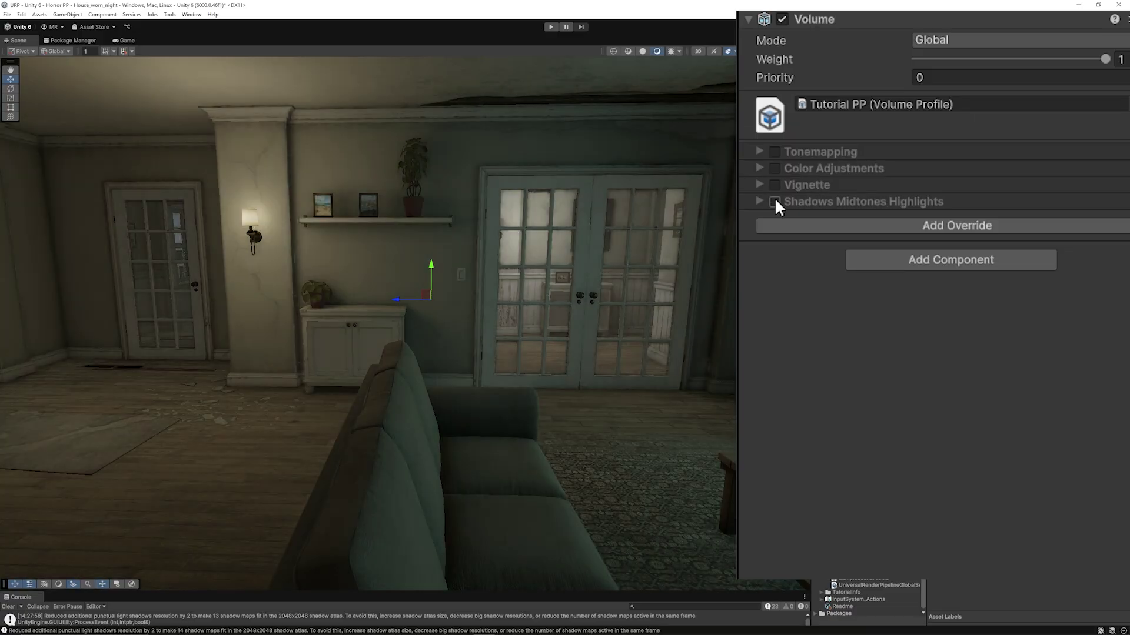
pyautogui.click(774, 151)
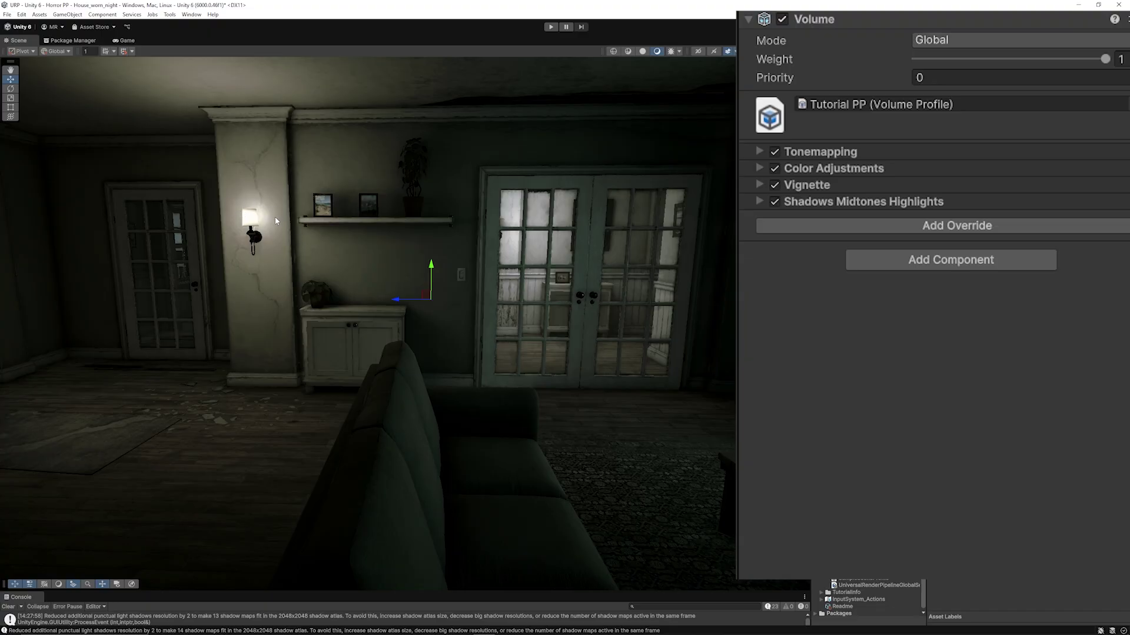
# Add a Bloom override with Threshold 0.77 and Intensity 0.73.
pyautogui.click(877, 225)
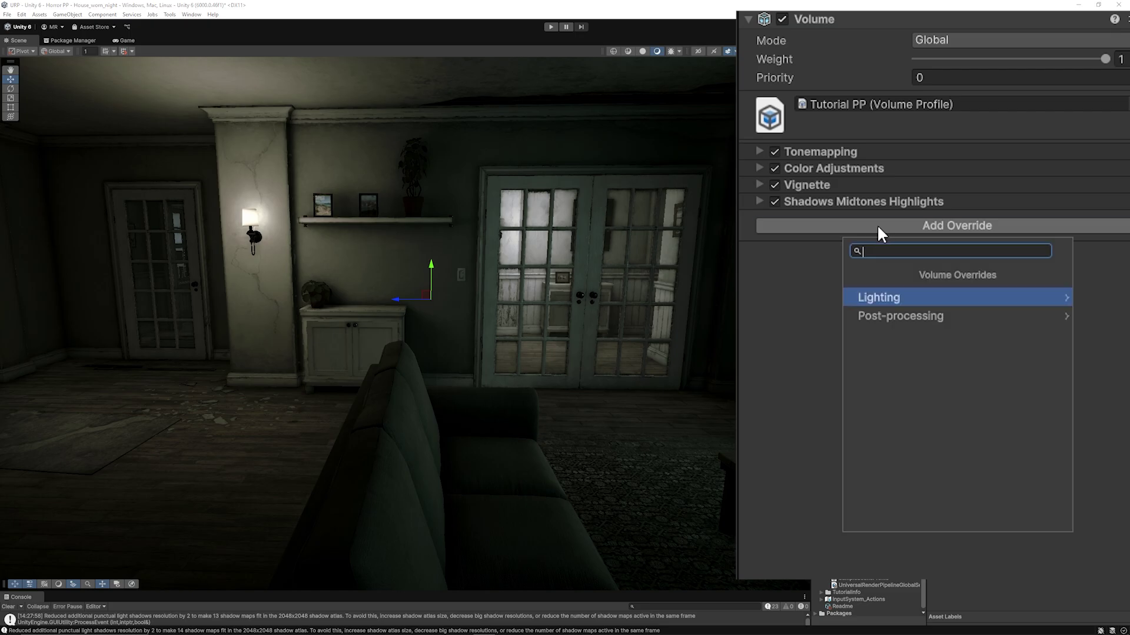
pyautogui.click(902, 314)
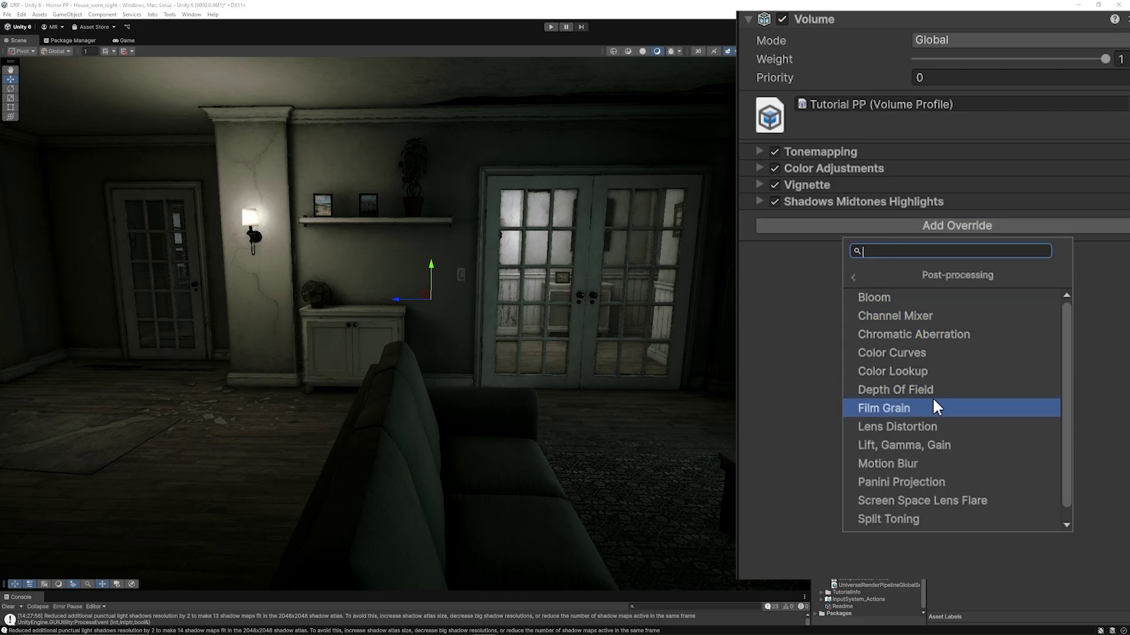
pyautogui.click(897, 297)
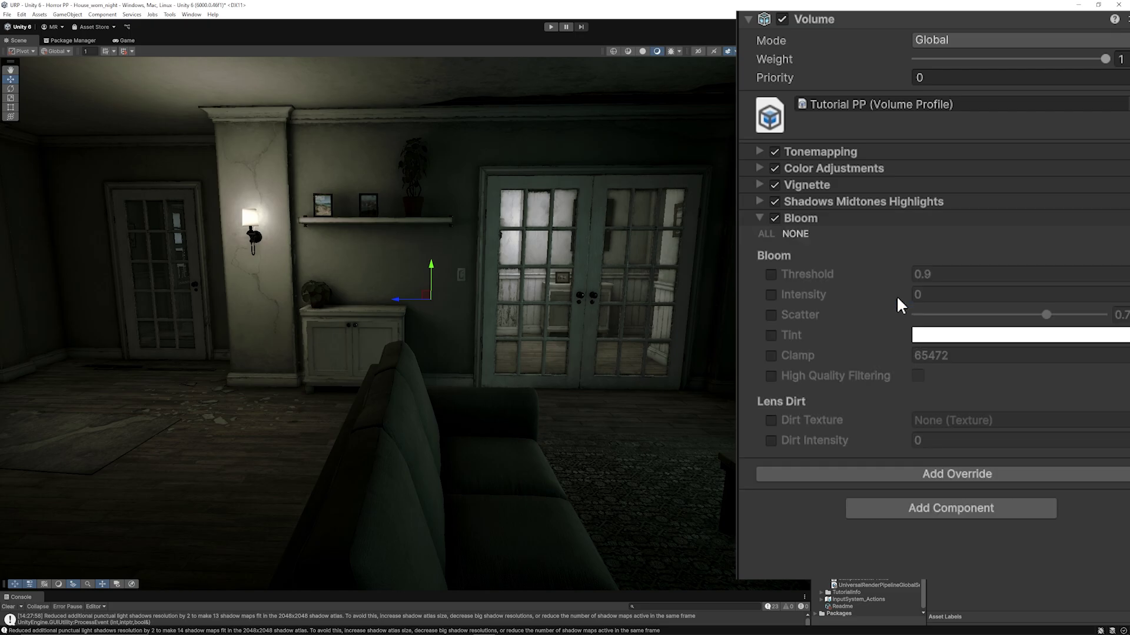
pyautogui.click(771, 275)
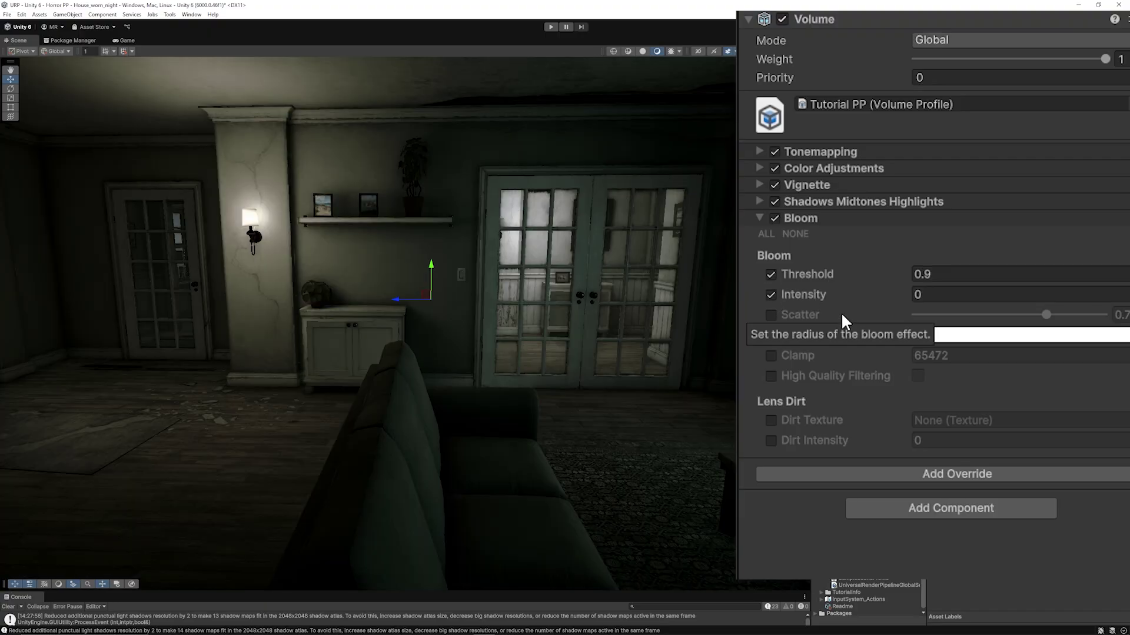
pyautogui.moveTo(865, 295); pyautogui.dragTo(912, 275)
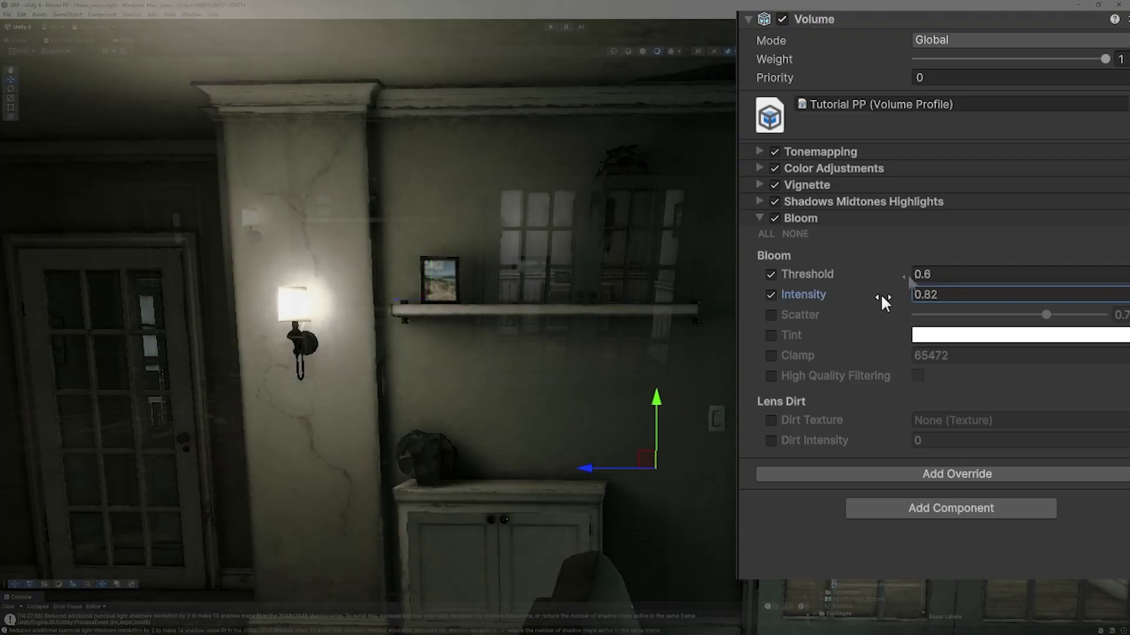
pyautogui.moveTo(881, 297); pyautogui.dragTo(906, 283)
pyautogui.moveTo(647, 353); pyautogui.dragTo(647, 277, button='right')
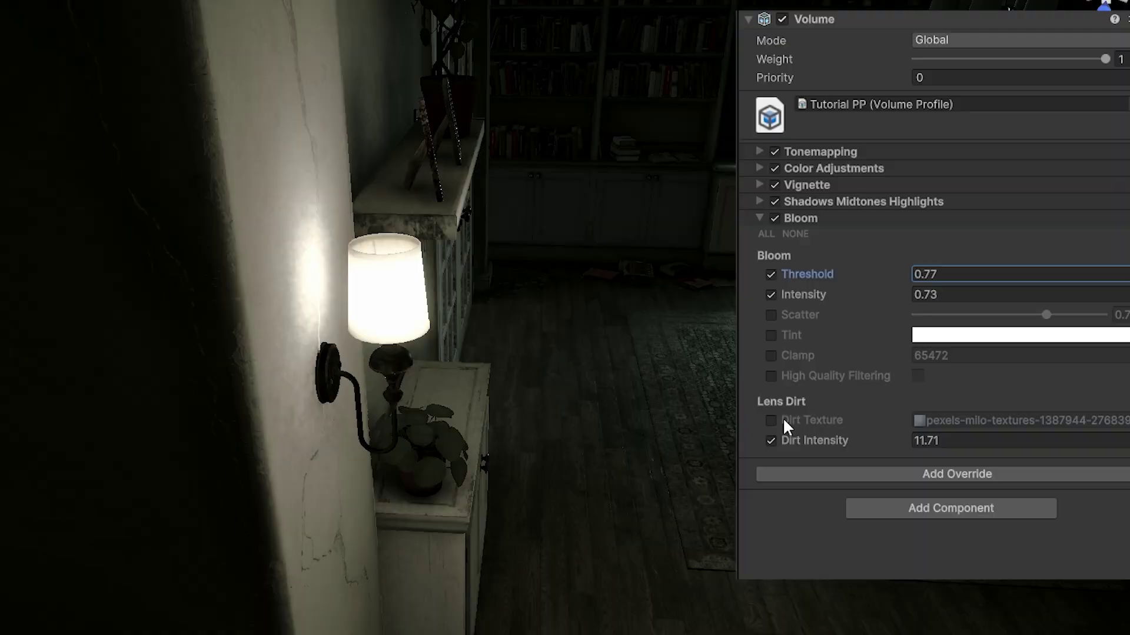
# Enable the Bloom lens dirt texture and set Dirt Intensity to 16.56.
pyautogui.click(771, 421)
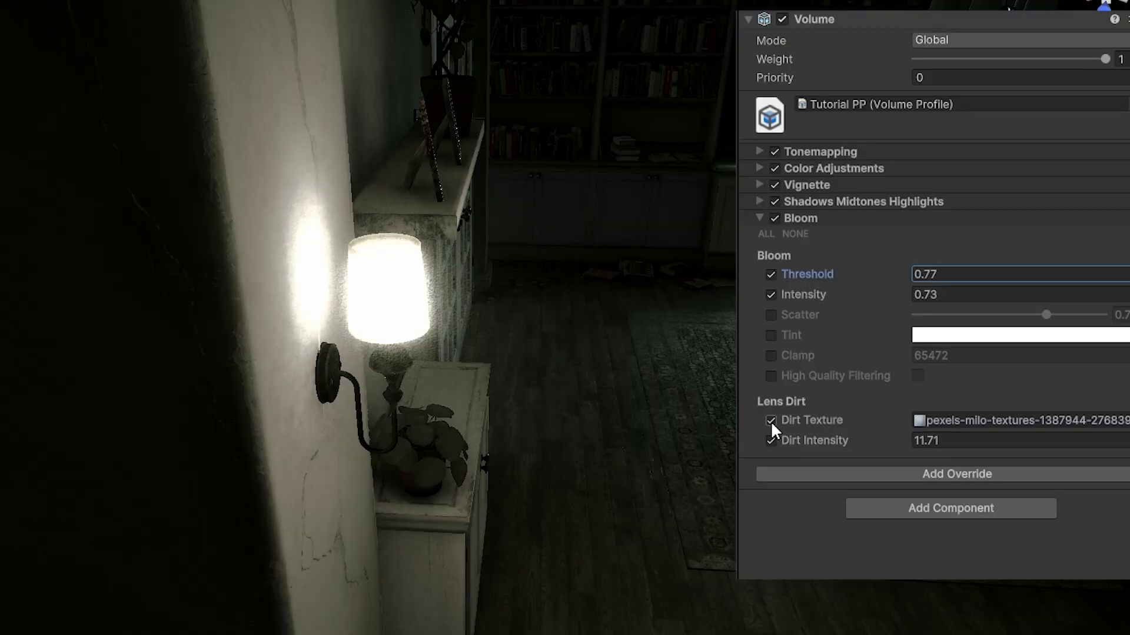
pyautogui.doubleClick(974, 420)
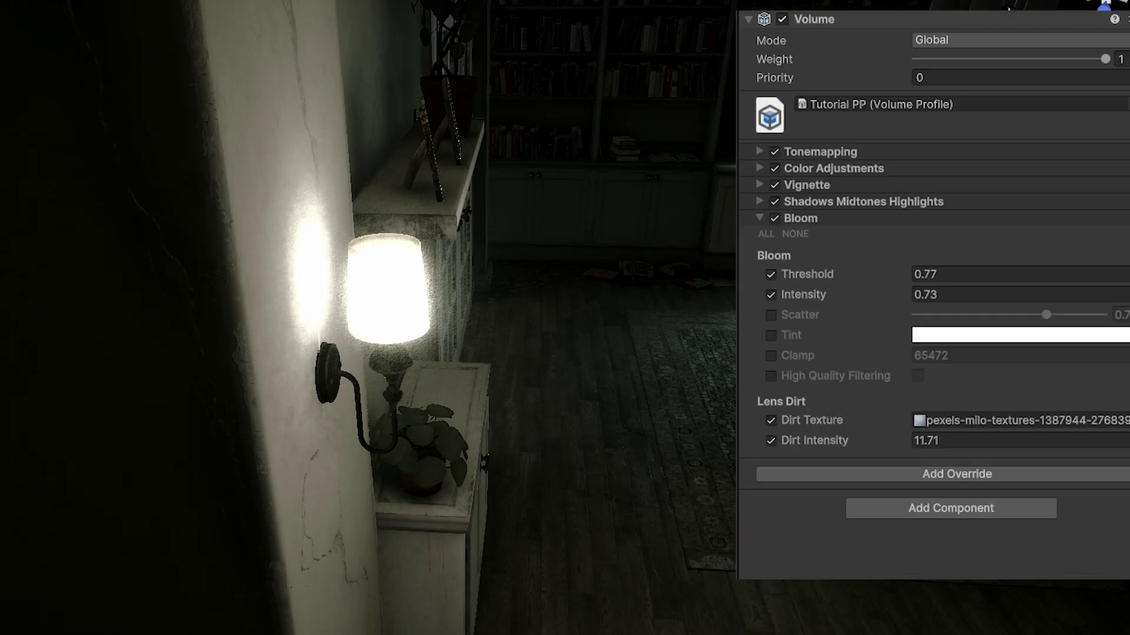
pyautogui.moveTo(853, 451); pyautogui.dragTo(945, 442)
pyautogui.moveTo(722, 378); pyautogui.dragTo(270, 303, button='right')
pyautogui.moveTo(574, 311); pyautogui.dragTo(677, 301, button='right')
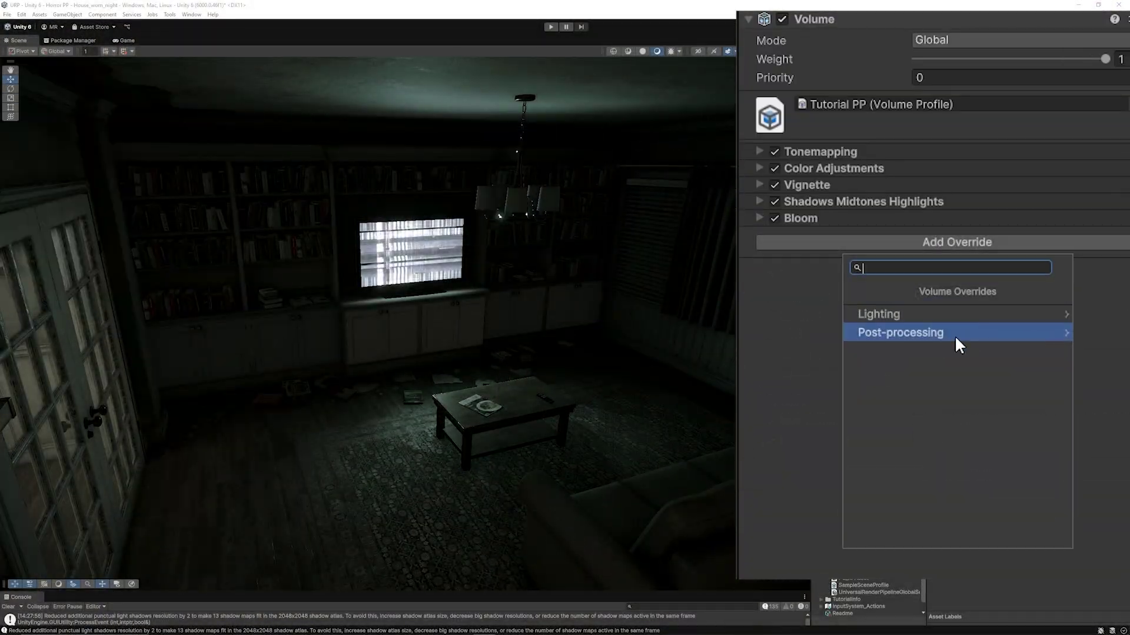
# Add Film Grain of type Large 01 with Intensity 1 and Response lowered toward 0.
pyautogui.click(885, 341)
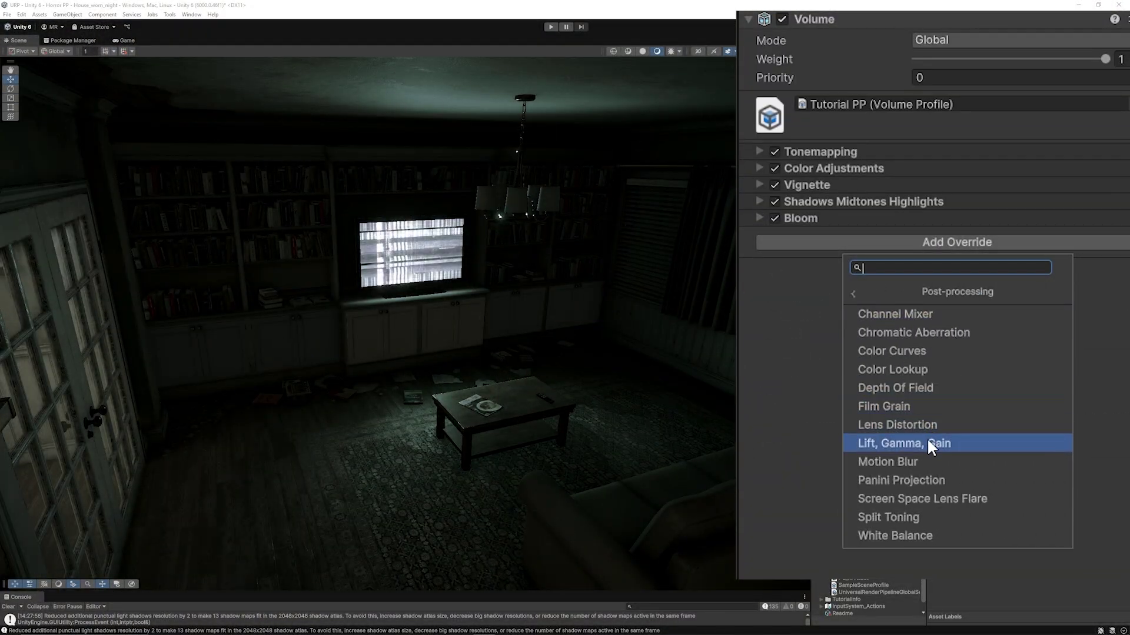
pyautogui.click(893, 407)
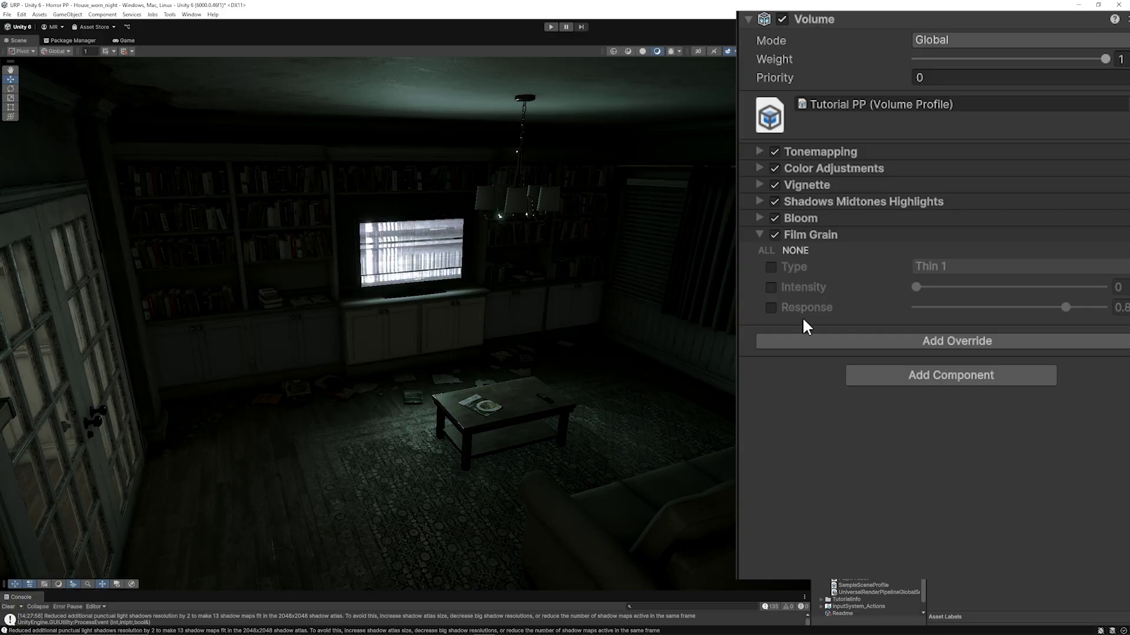
pyautogui.click(771, 268)
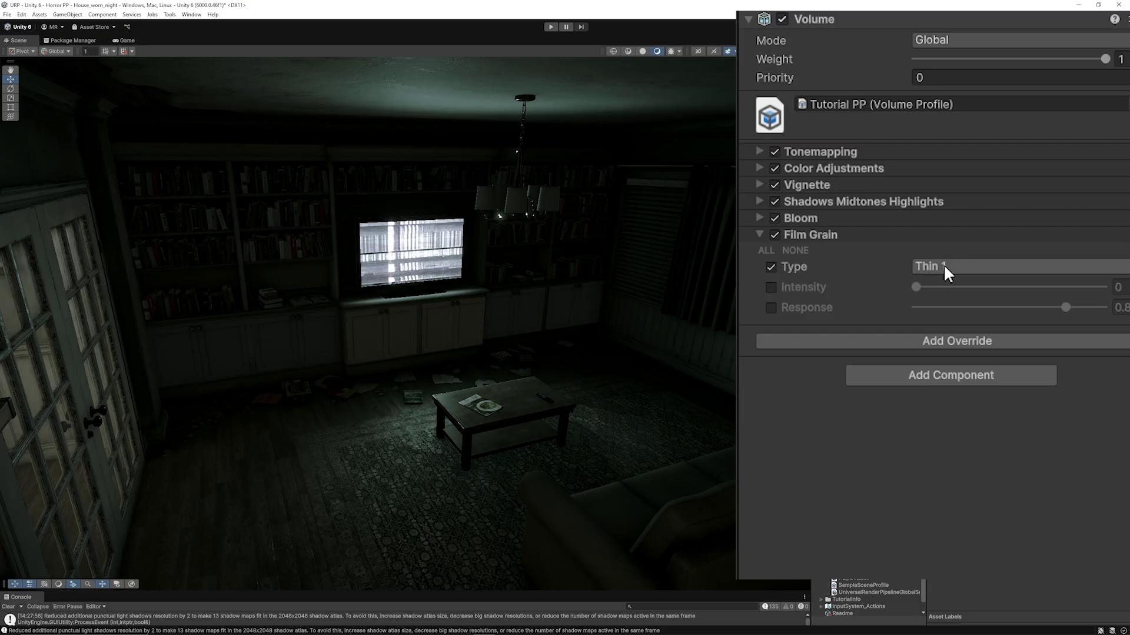
pyautogui.click(771, 288)
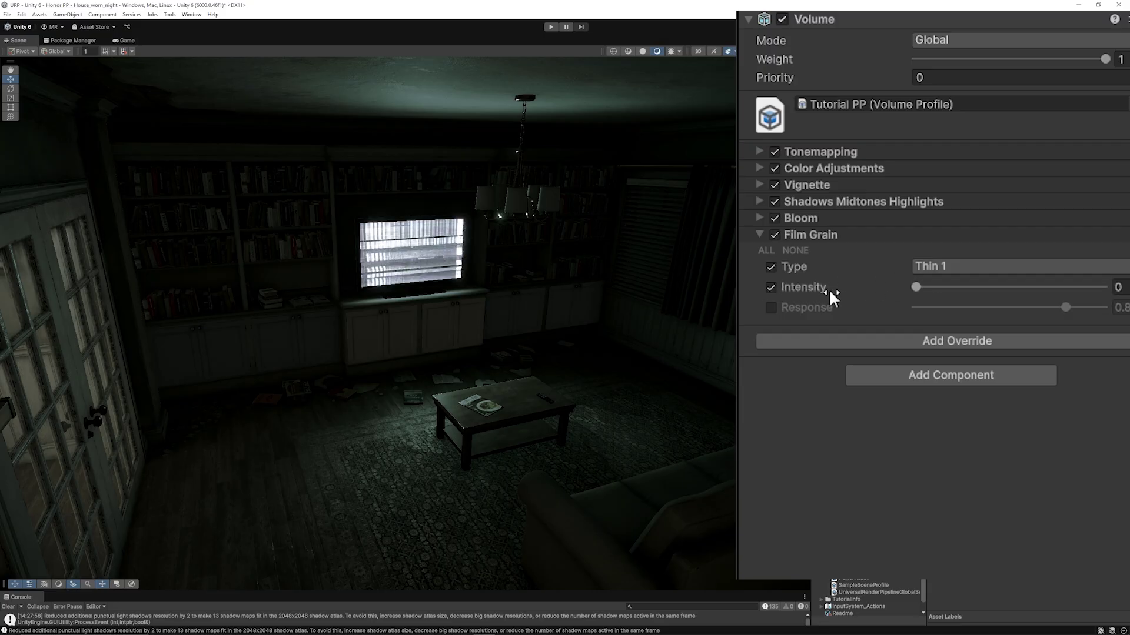
pyautogui.moveTo(915, 288); pyautogui.dragTo(1072, 300)
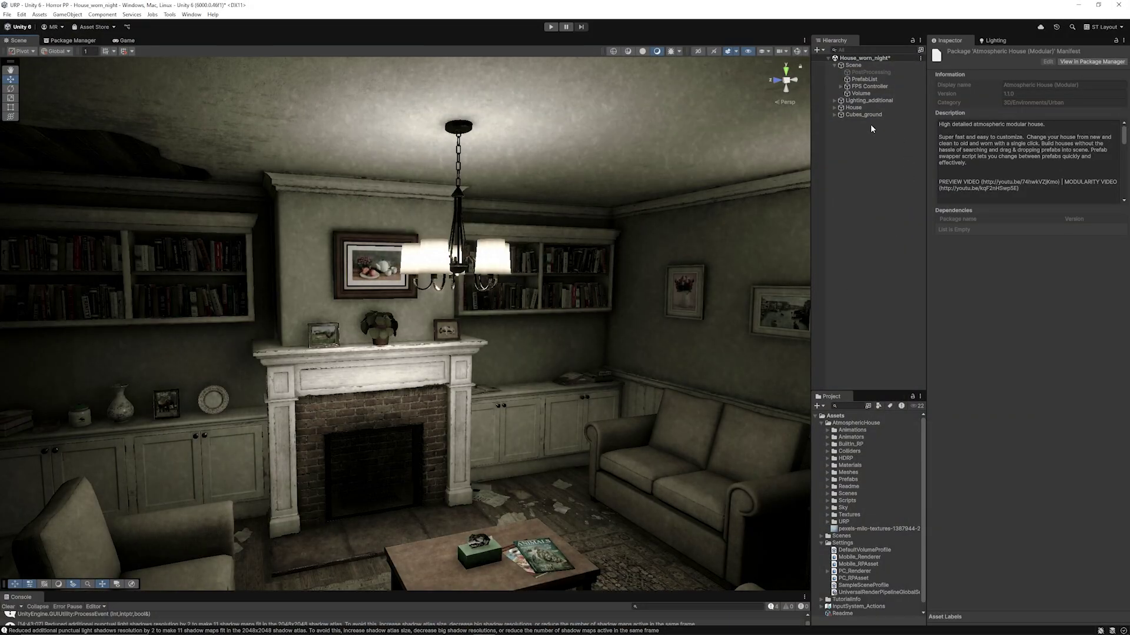
pyautogui.click(870, 93)
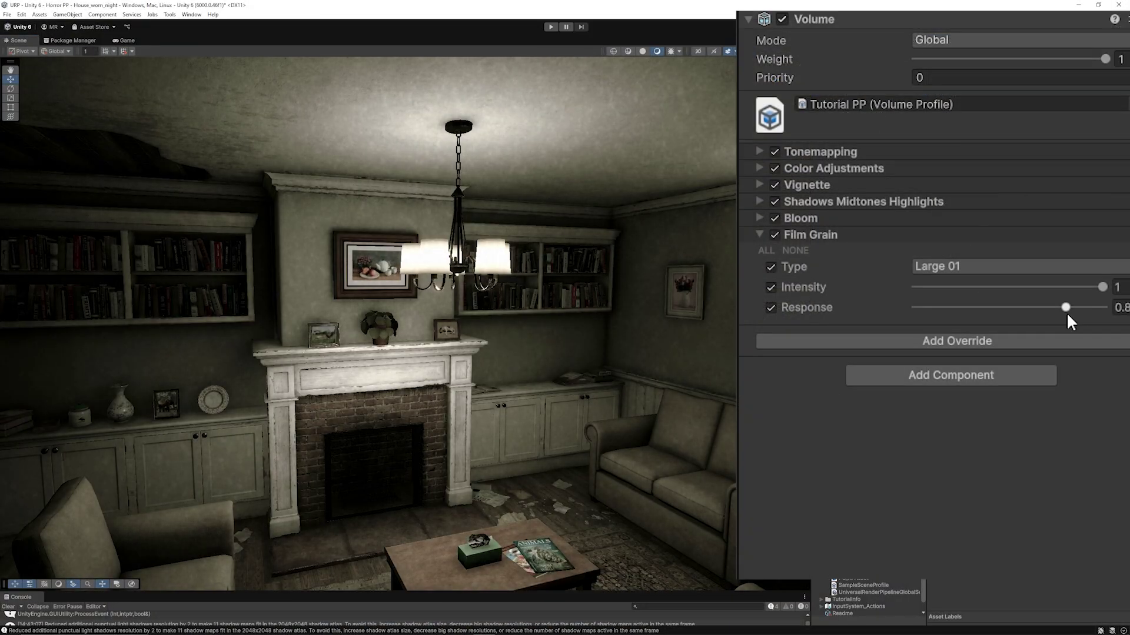
pyautogui.moveTo(1067, 308); pyautogui.dragTo(1011, 310)
# Add Chromatic Aberration, pushing Intensity to 1, then settling it around 0.1.
pyautogui.click(847, 236)
pyautogui.click(944, 259)
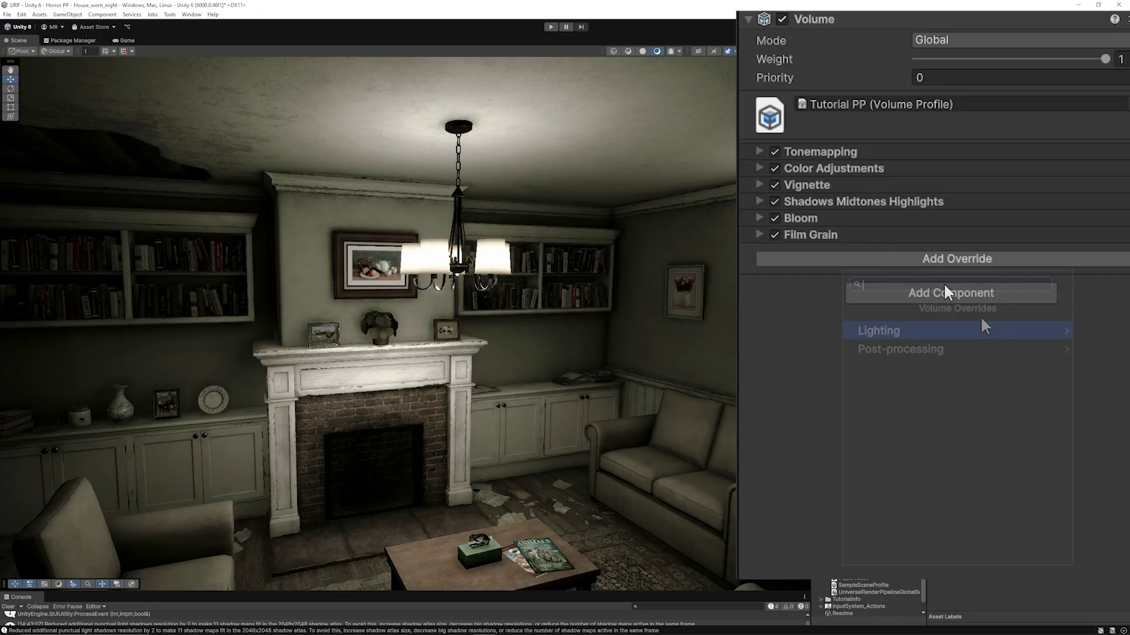
pyautogui.click(930, 347)
pyautogui.click(888, 349)
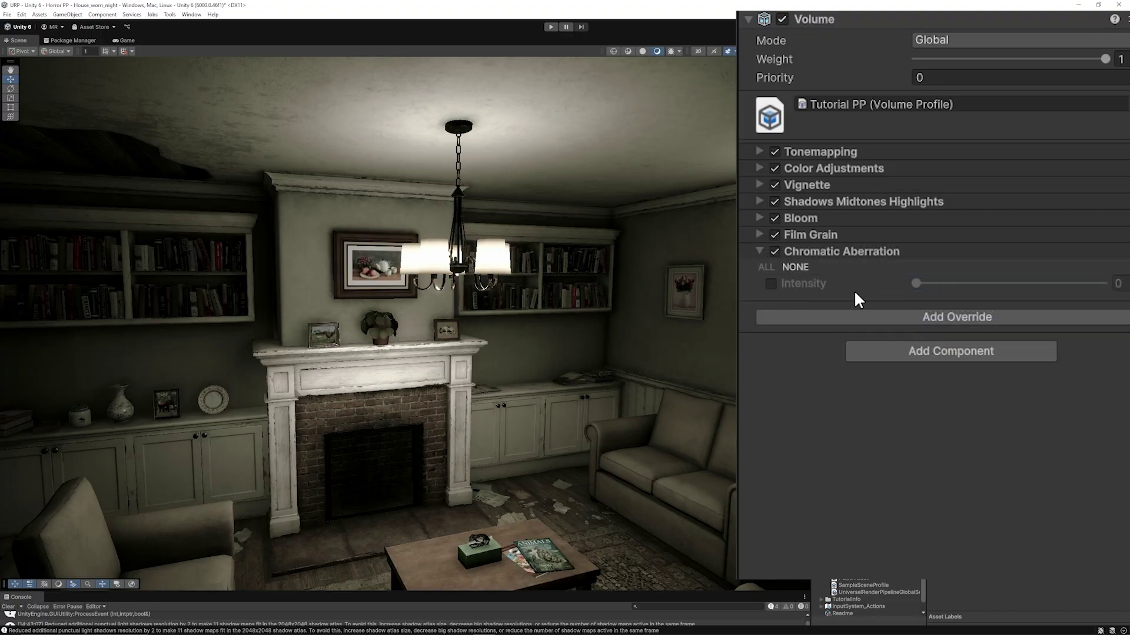
pyautogui.click(771, 284)
pyautogui.moveTo(919, 289); pyautogui.dragTo(1102, 283)
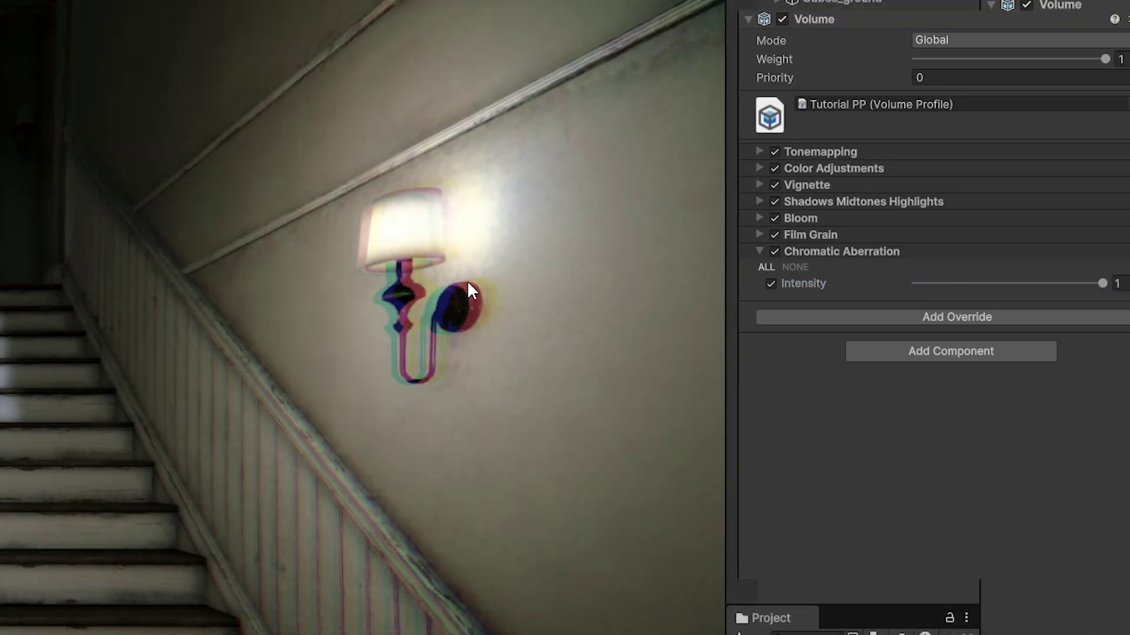
pyautogui.moveTo(1103, 283)
pyautogui.mouseDown()
pyautogui.moveTo(927, 284)
pyautogui.moveTo(1089, 278)
pyautogui.moveTo(1122, 288)
pyautogui.mouseUp()
pyautogui.moveTo(1123, 288); pyautogui.dragTo(950, 283)
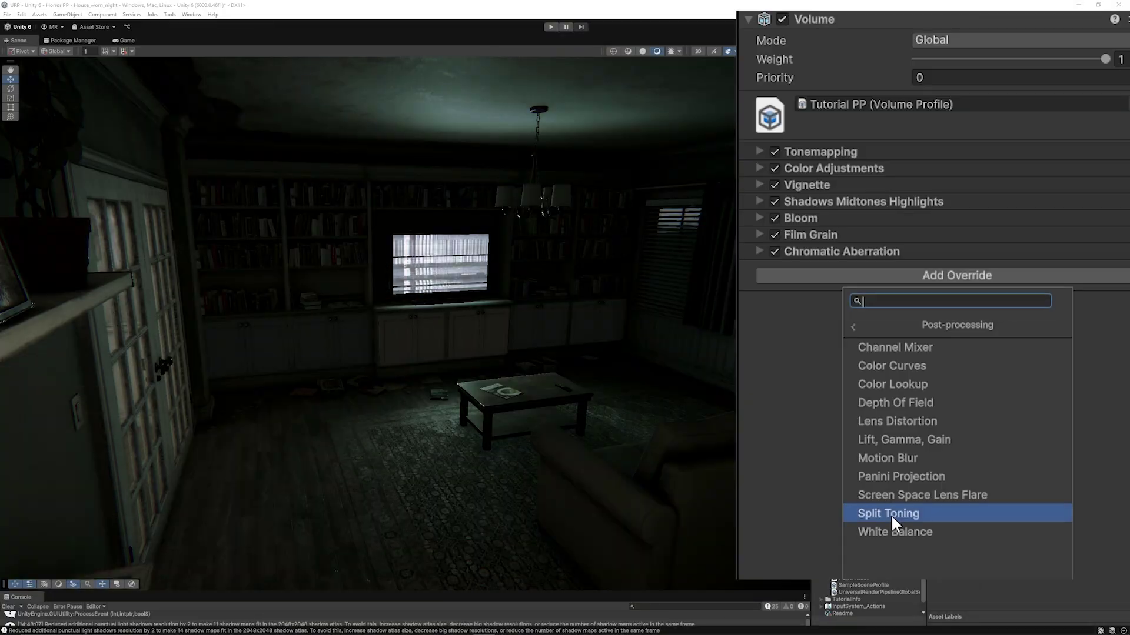
# Add a Split Toning override and give it a bluish-grey Shadows tint.
pyautogui.click(893, 515)
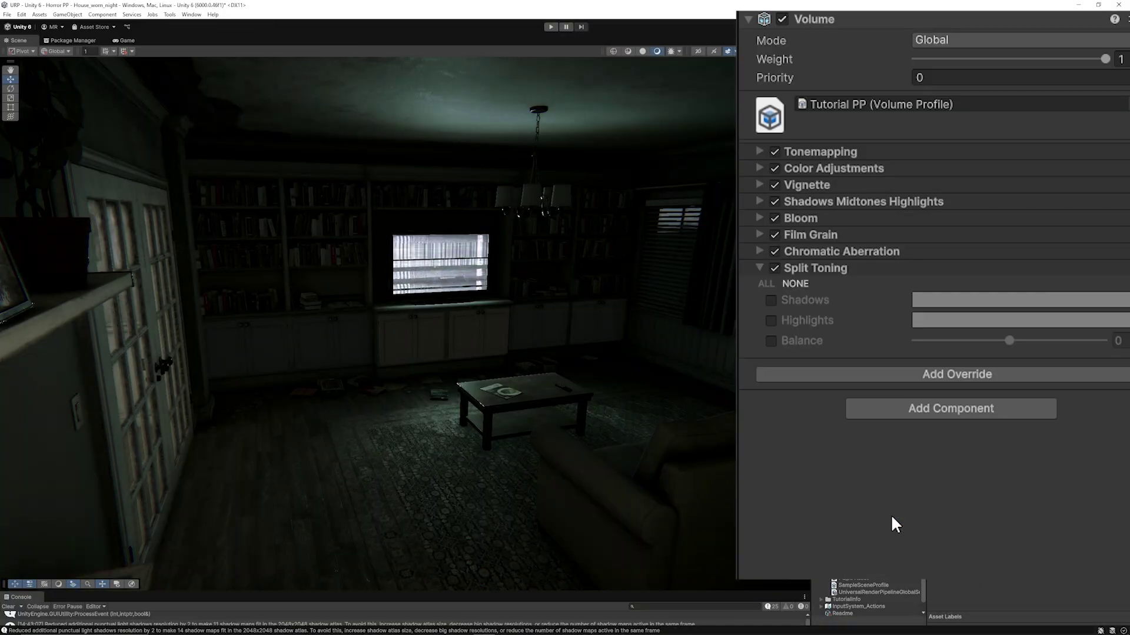
pyautogui.click(772, 301)
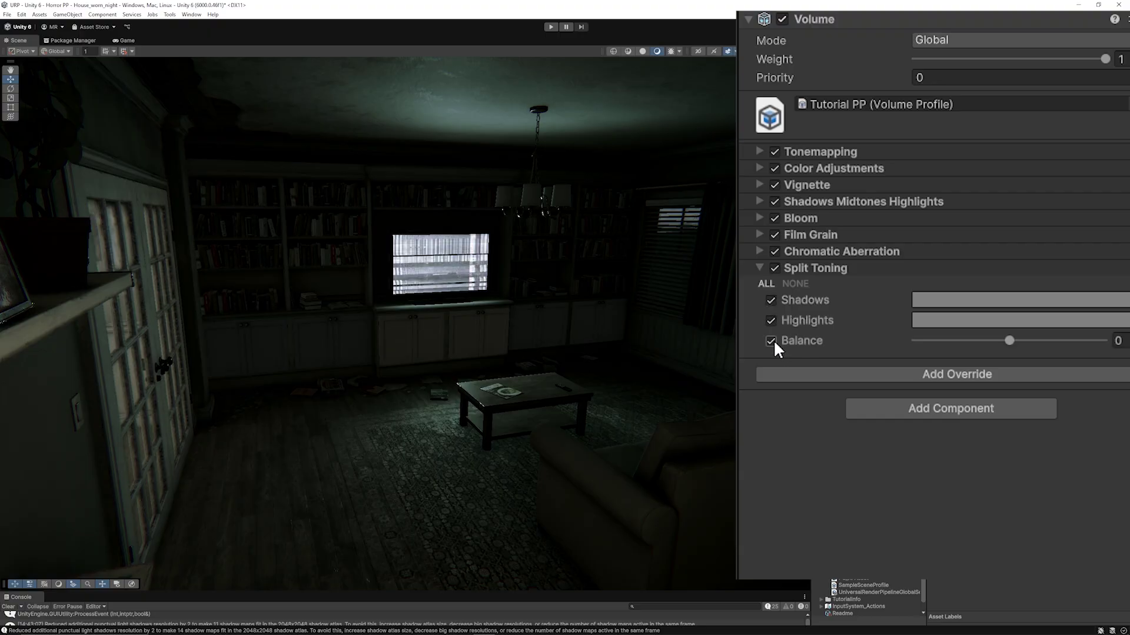
pyautogui.click(972, 300)
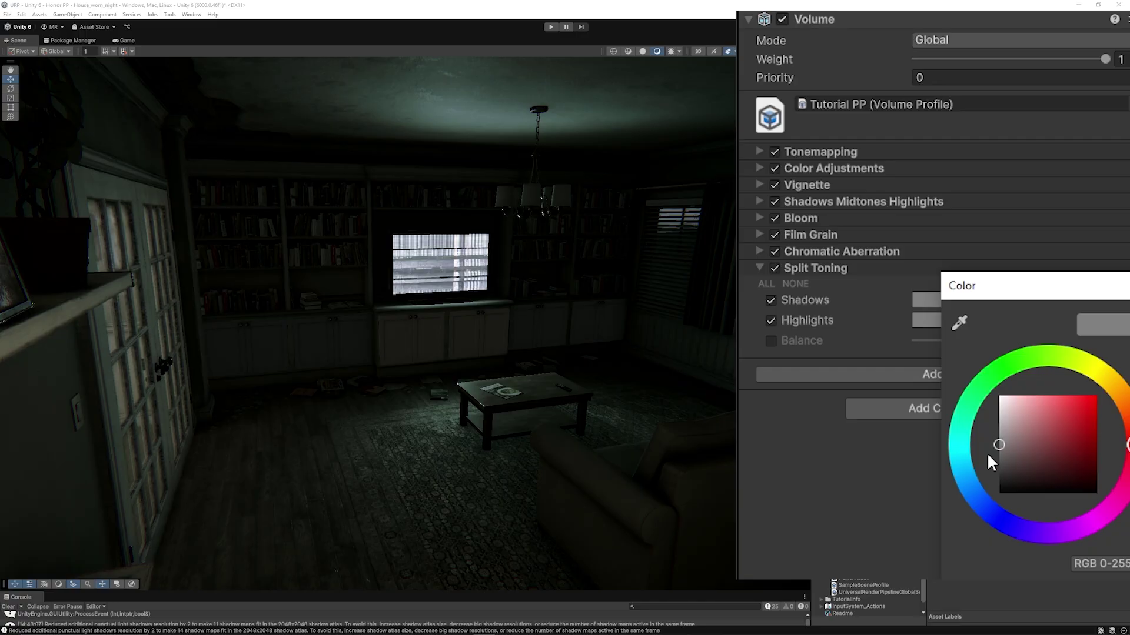
pyautogui.click(965, 461)
pyautogui.moveTo(1000, 447)
pyautogui.mouseDown()
pyautogui.moveTo(1032, 444)
pyautogui.moveTo(1010, 446)
pyautogui.mouseUp()
pyautogui.click(927, 382)
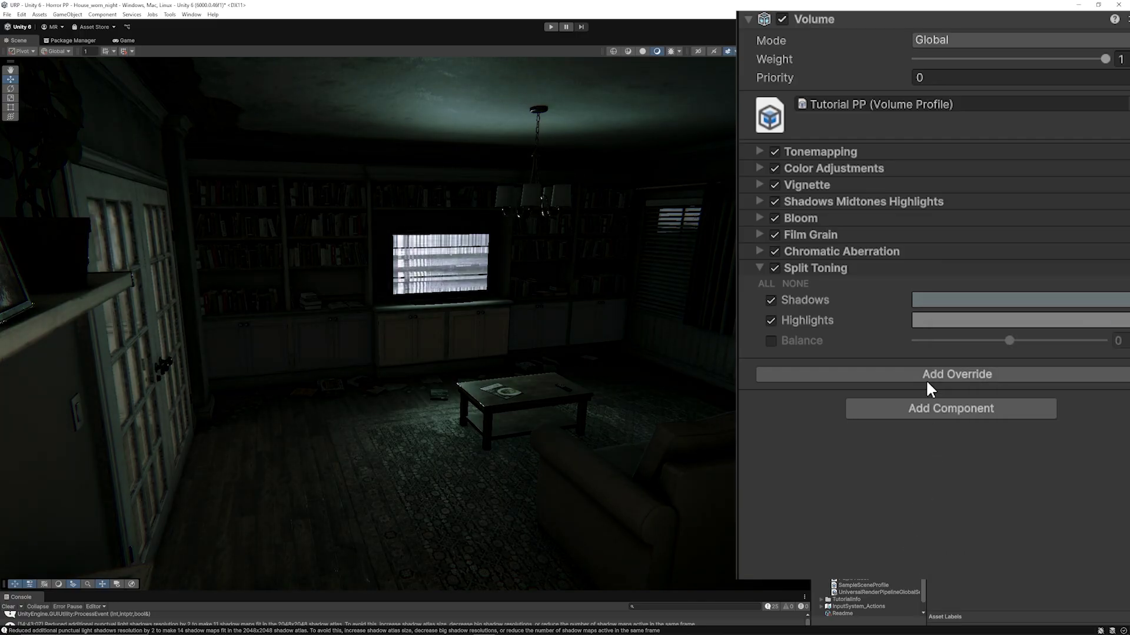
# Tint the Split Toning highlights pink and set Balance to 0.
pyautogui.click(956, 321)
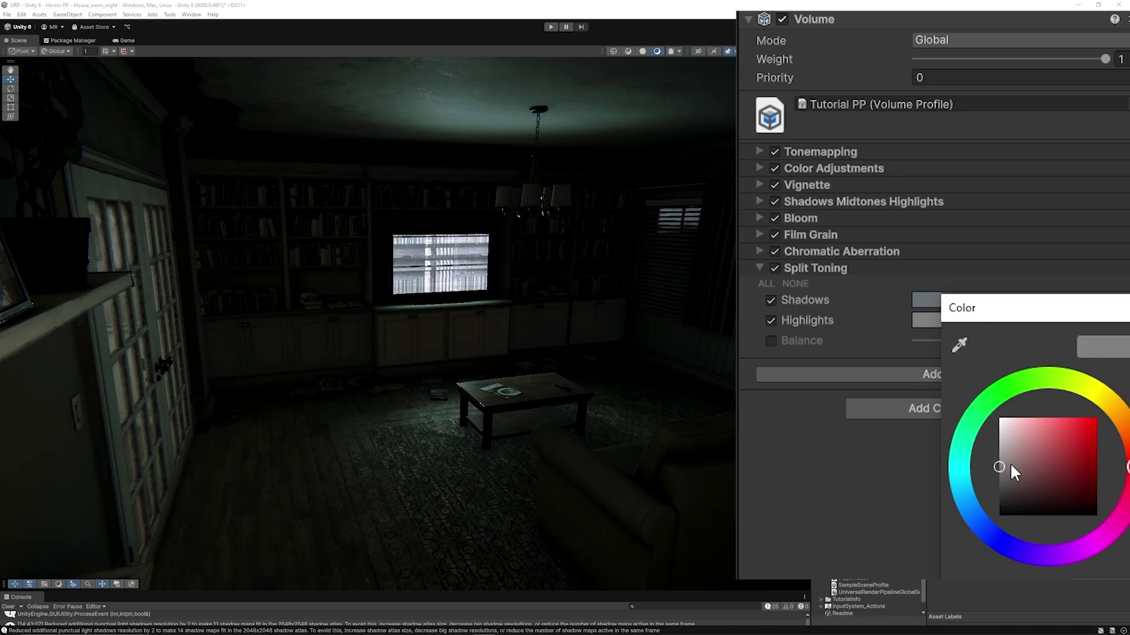
pyautogui.moveTo(1025, 463); pyautogui.dragTo(1034, 458)
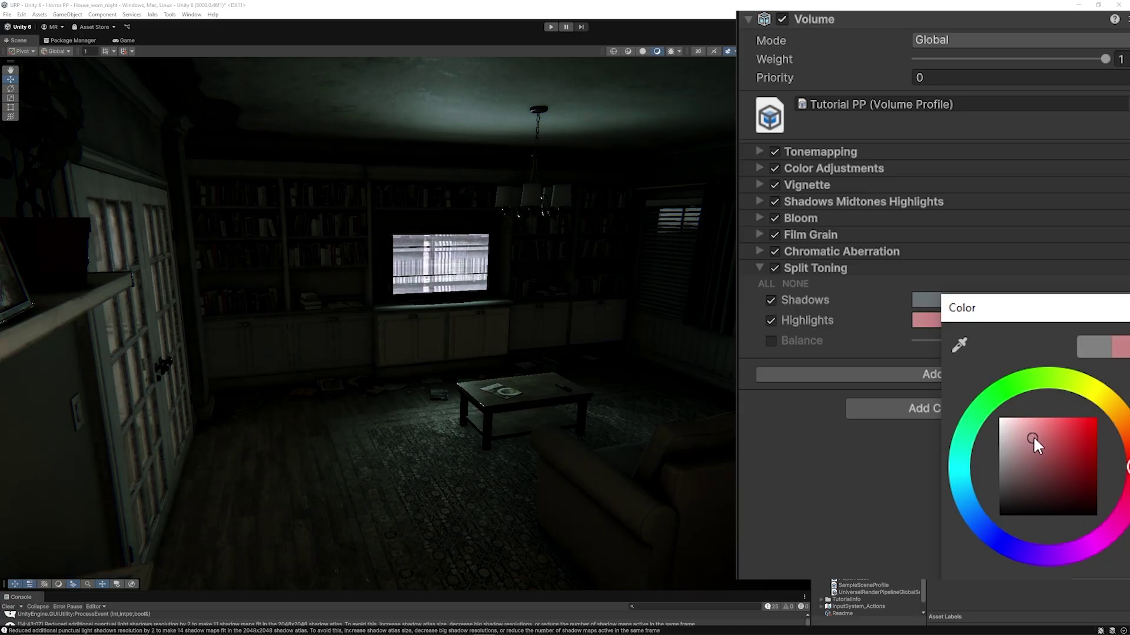
pyautogui.click(1001, 344)
pyautogui.moveTo(1000, 344)
pyautogui.mouseDown()
pyautogui.moveTo(971, 348)
pyautogui.moveTo(1045, 348)
pyautogui.moveTo(1008, 348)
pyautogui.moveTo(1017, 348)
pyautogui.mouseUp()
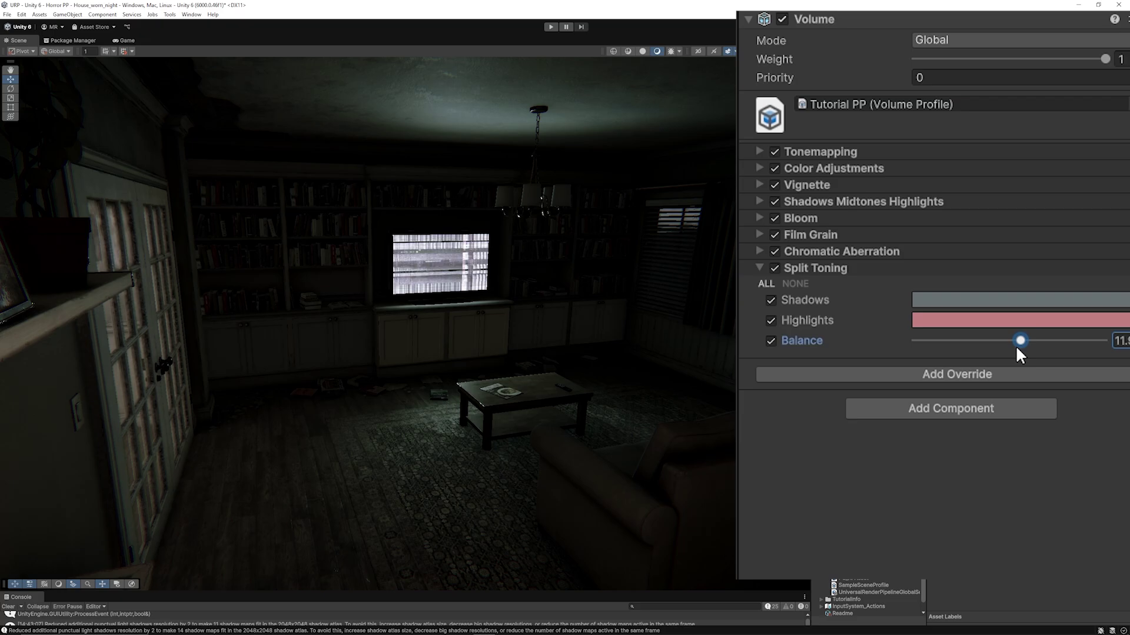
pyautogui.write('0')
# Toggle Split Toning off and on to compare, then collapse its settings.
pyautogui.click(775, 268)
pyautogui.click(774, 269)
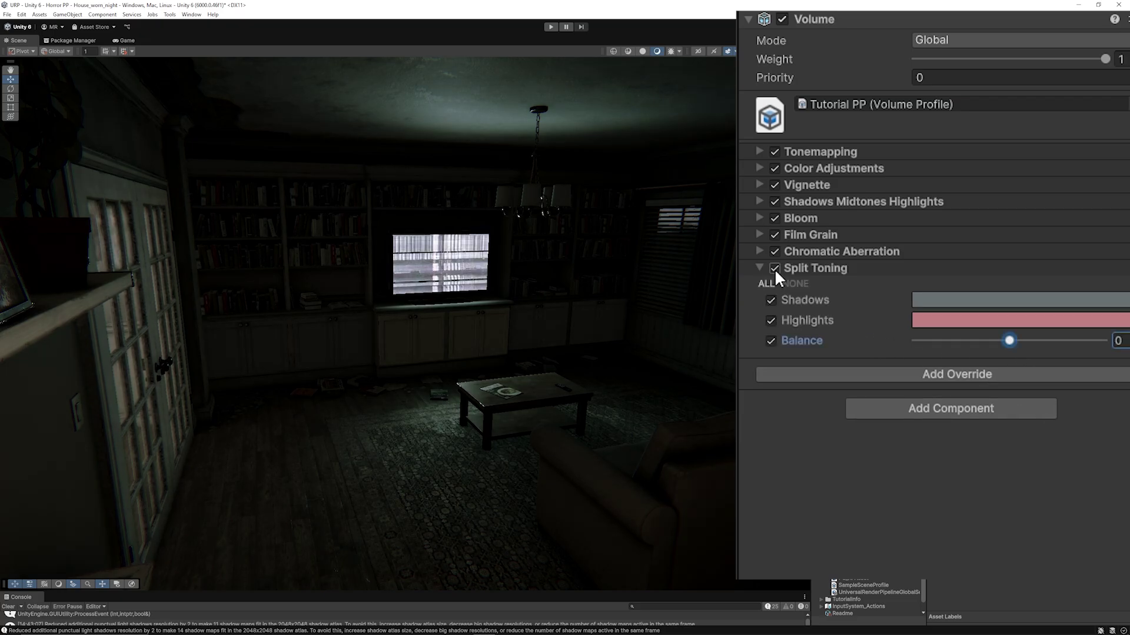
pyautogui.click(774, 268)
pyautogui.click(774, 268)
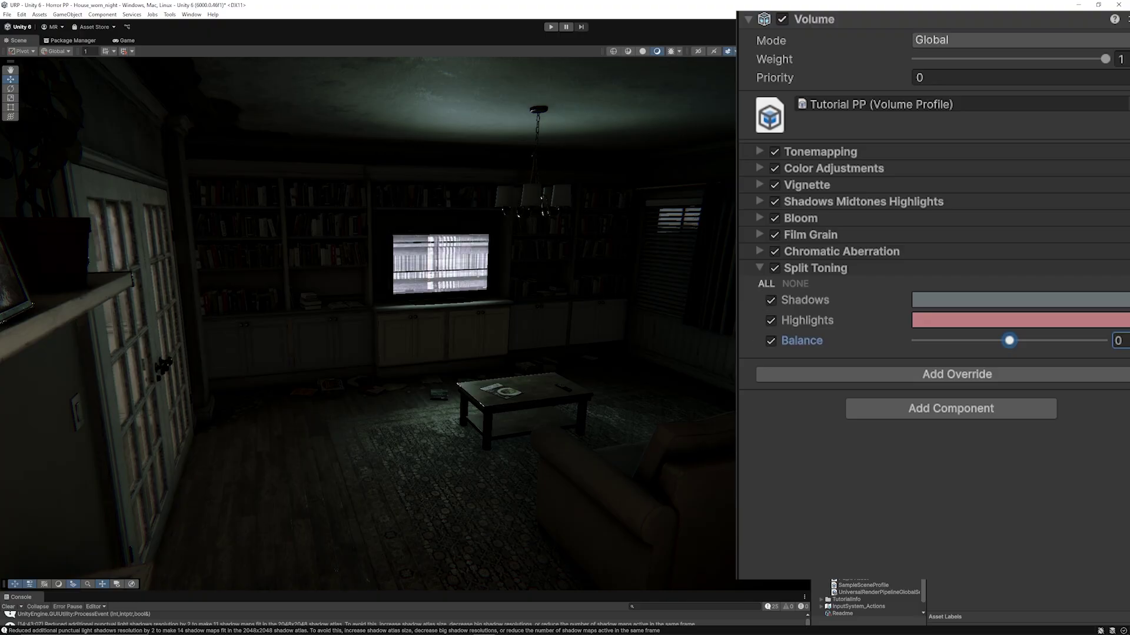
pyautogui.click(830, 271)
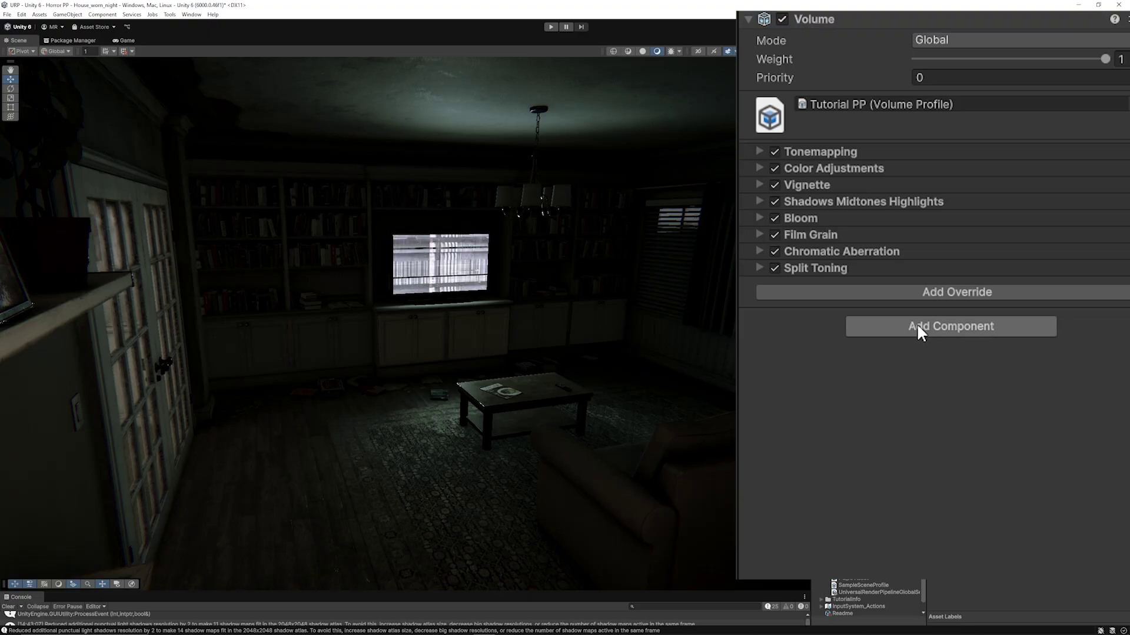
# Raise Chromatic Aberration intensity to about 0.6 and Vignette intensity to about 0.7.
pyautogui.click(845, 253)
pyautogui.moveTo(948, 285); pyautogui.dragTo(1051, 273)
pyautogui.click(807, 185)
pyautogui.click(984, 276)
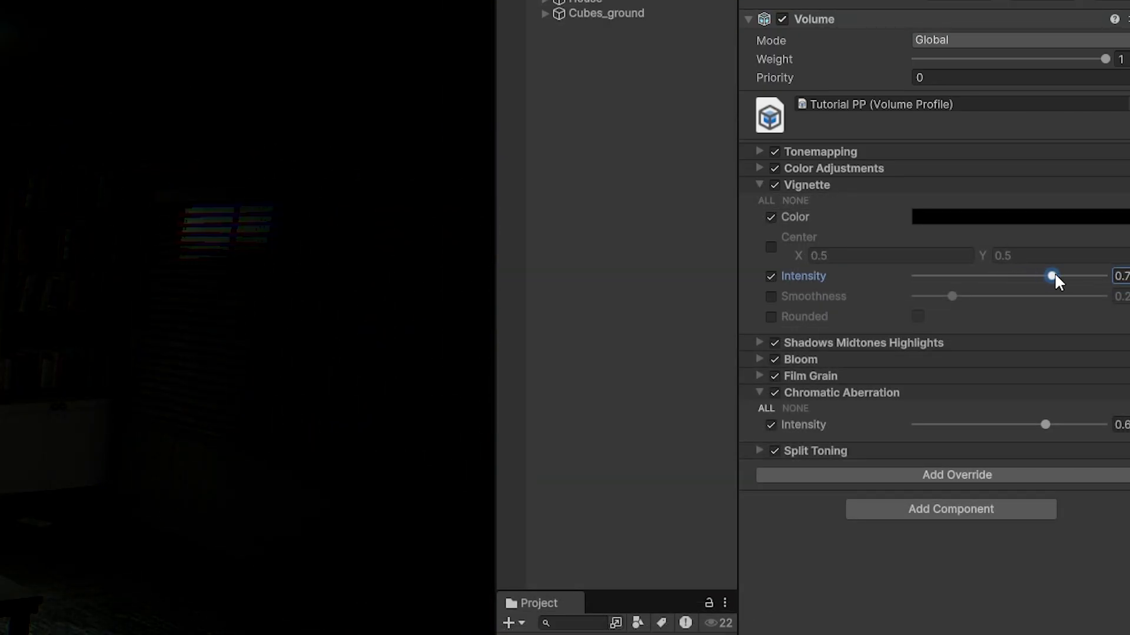